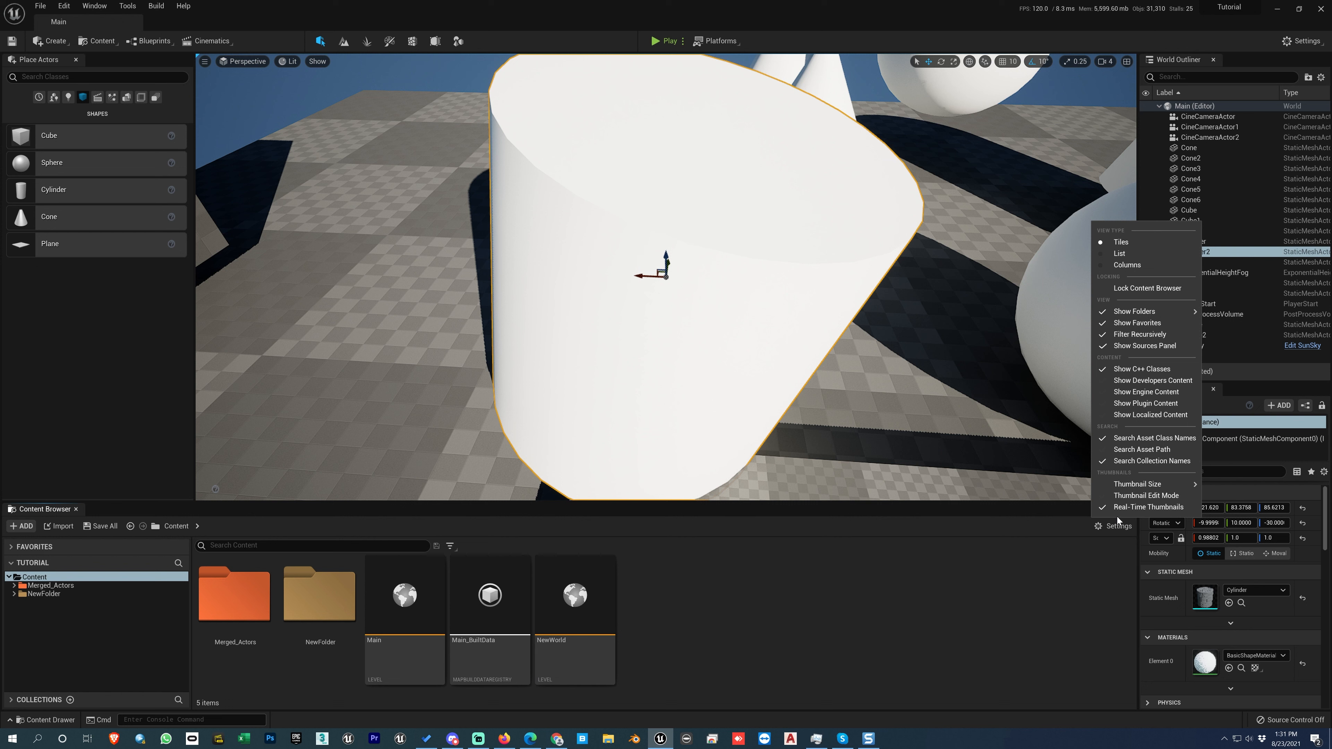
Locate the source mesh of the selected cylinder in the Content Browser.
{"action": "right_click_drag", "start_coordinate": [665, 255], "coordinate": [681, 268]}
{"action": "scroll", "coordinate": [665, 255], "scroll_direction": "down", "scroll_amount": 10}
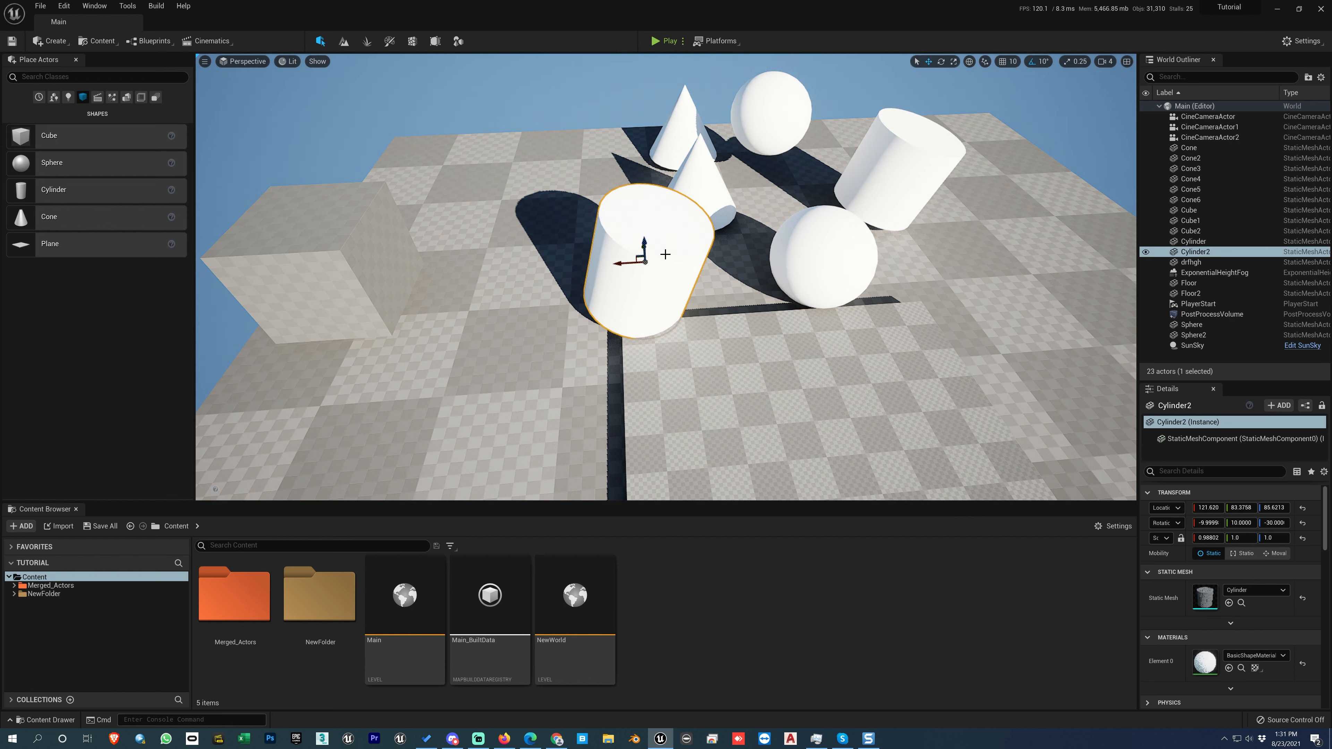
{"action": "key", "text": "ctrl+b"}
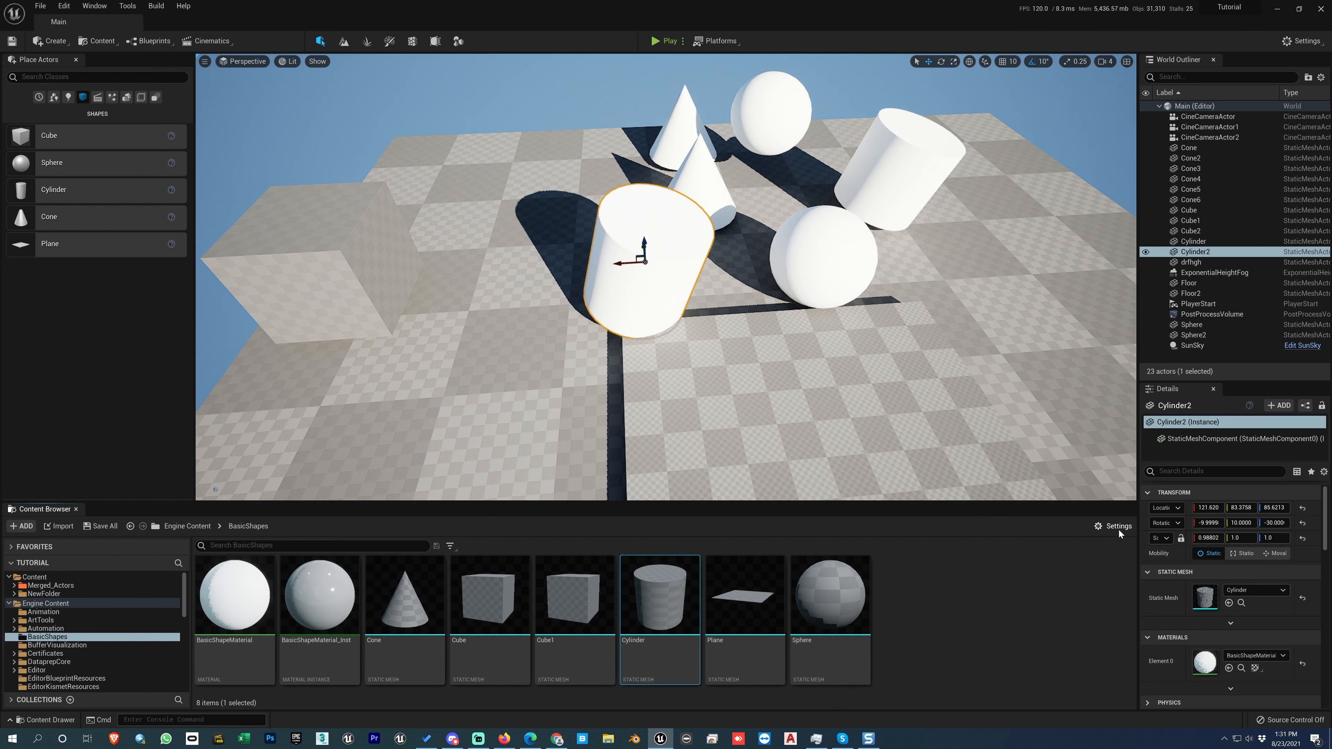
Hide the engine content in the Content Browser and select the cone behind the front cylinder.
{"action": "left_click", "coordinate": [1118, 529]}
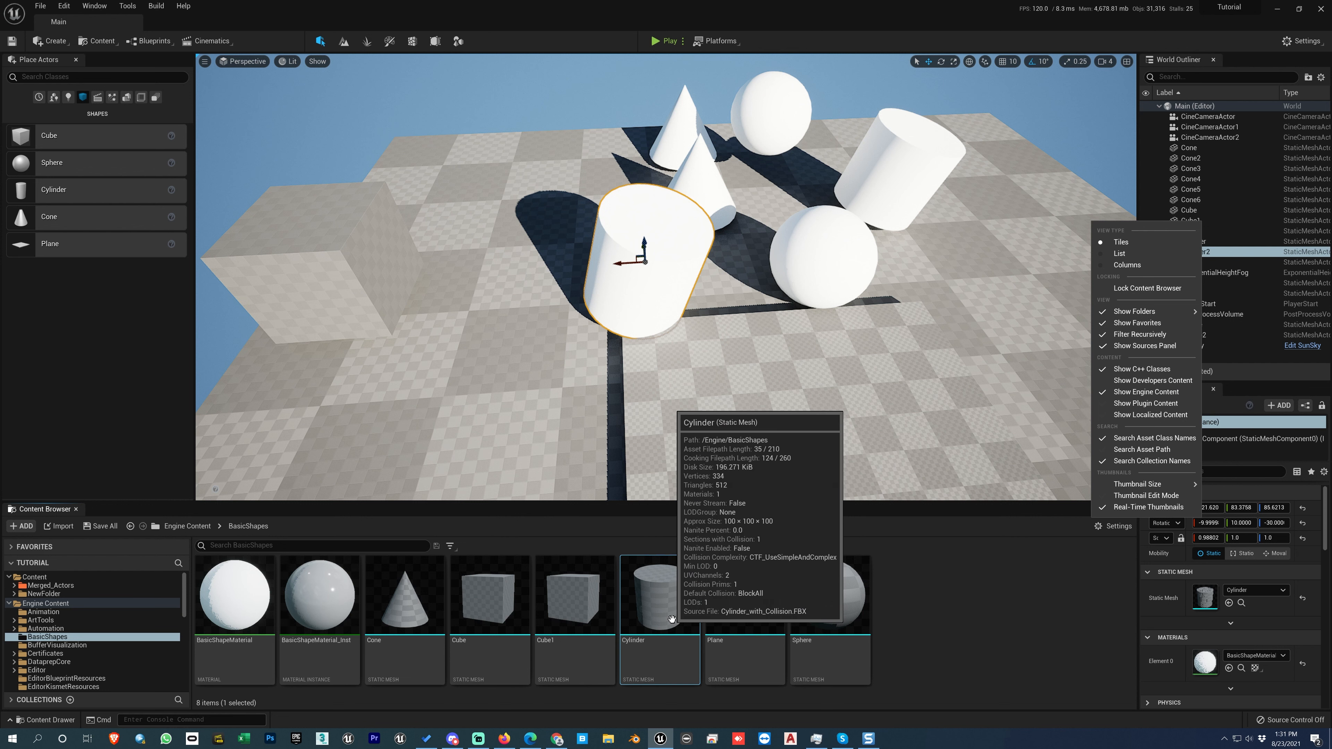
{"action": "left_click", "coordinate": [1146, 392]}
{"action": "left_click", "coordinate": [703, 192]}
{"action": "left_click", "coordinate": [1109, 527]}
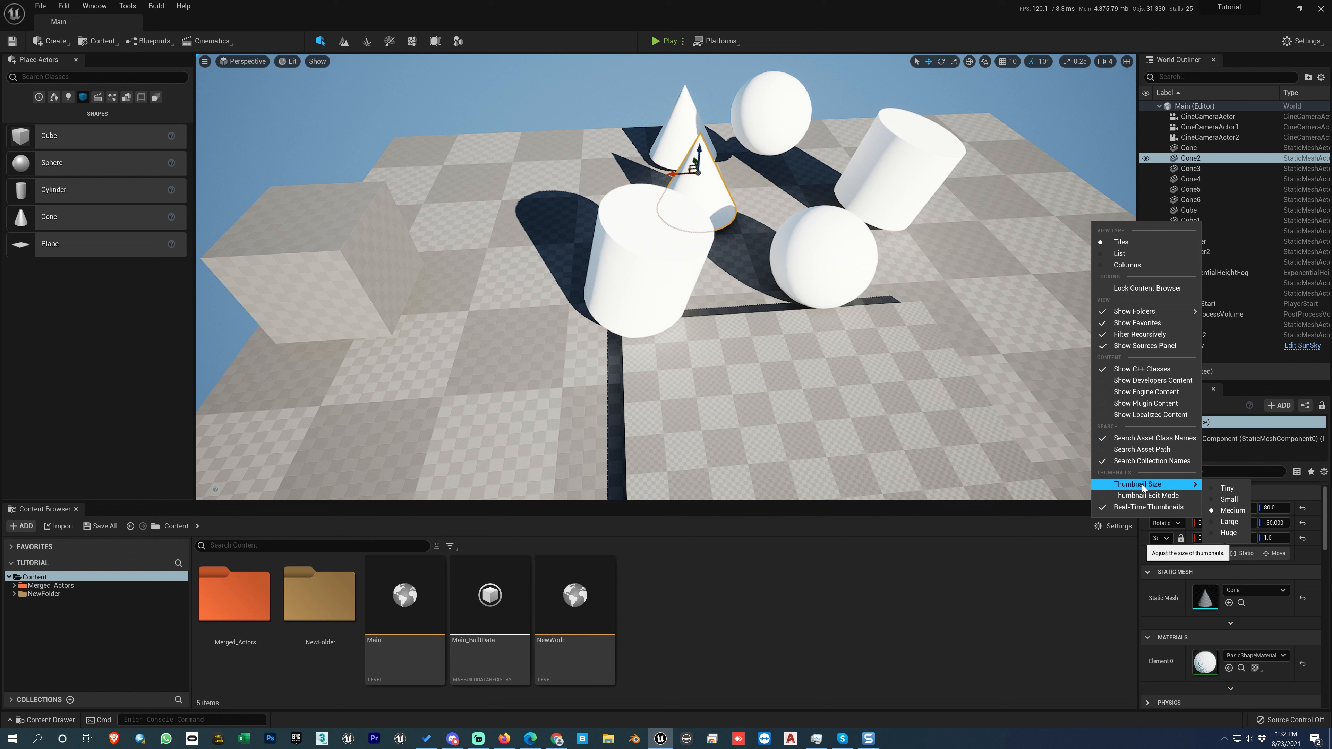
{"action": "left_click", "coordinate": [749, 626]}
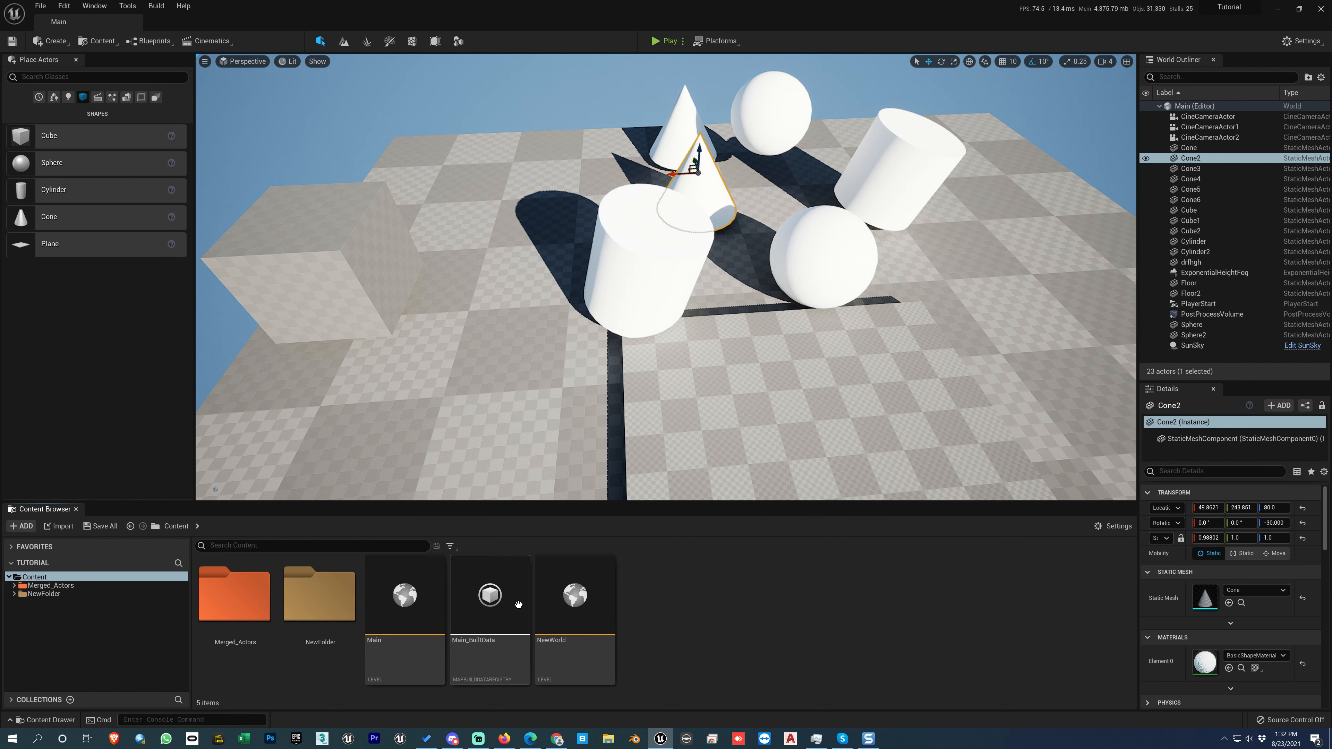
{"action": "left_click", "coordinate": [549, 583]}
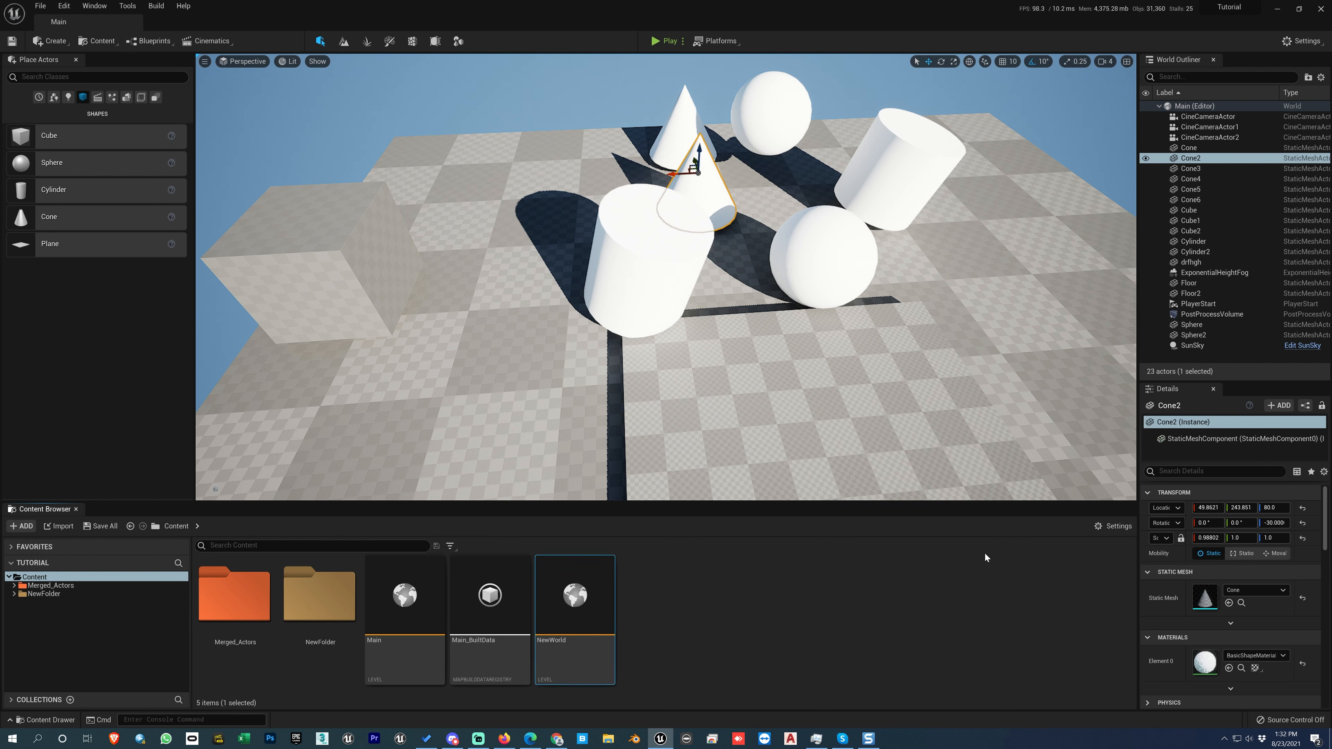
Try the Huge thumbnail size in the Content Browser and set the thumbnails to Small.
{"action": "left_click", "coordinate": [1112, 526]}
{"action": "mouse_move", "coordinate": [1137, 484]}
{"action": "left_click", "coordinate": [1228, 532]}
{"action": "left_click", "coordinate": [1222, 500]}
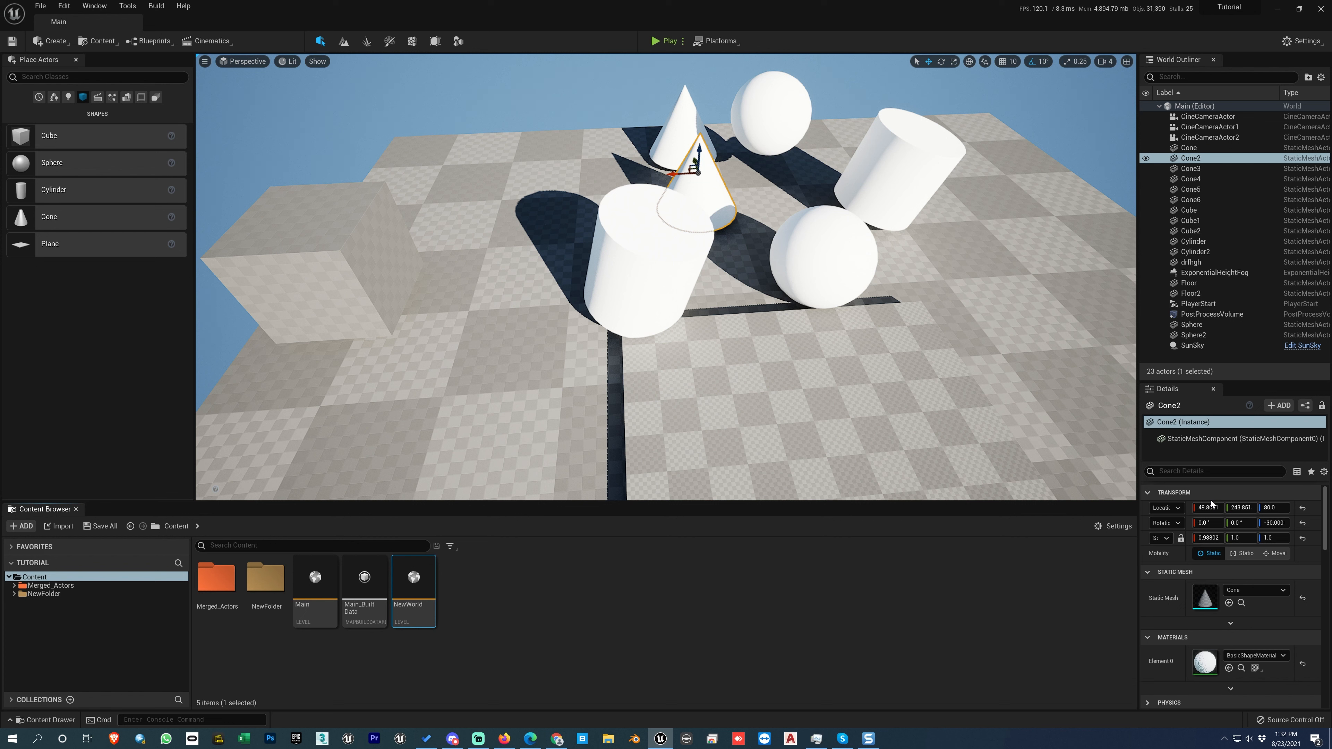
Open the Merged_Actors folder and review the actions available for the SM_MERGED_StaticMesh asset.
{"action": "double_click", "coordinate": [216, 578]}
{"action": "right_click", "coordinate": [316, 579]}
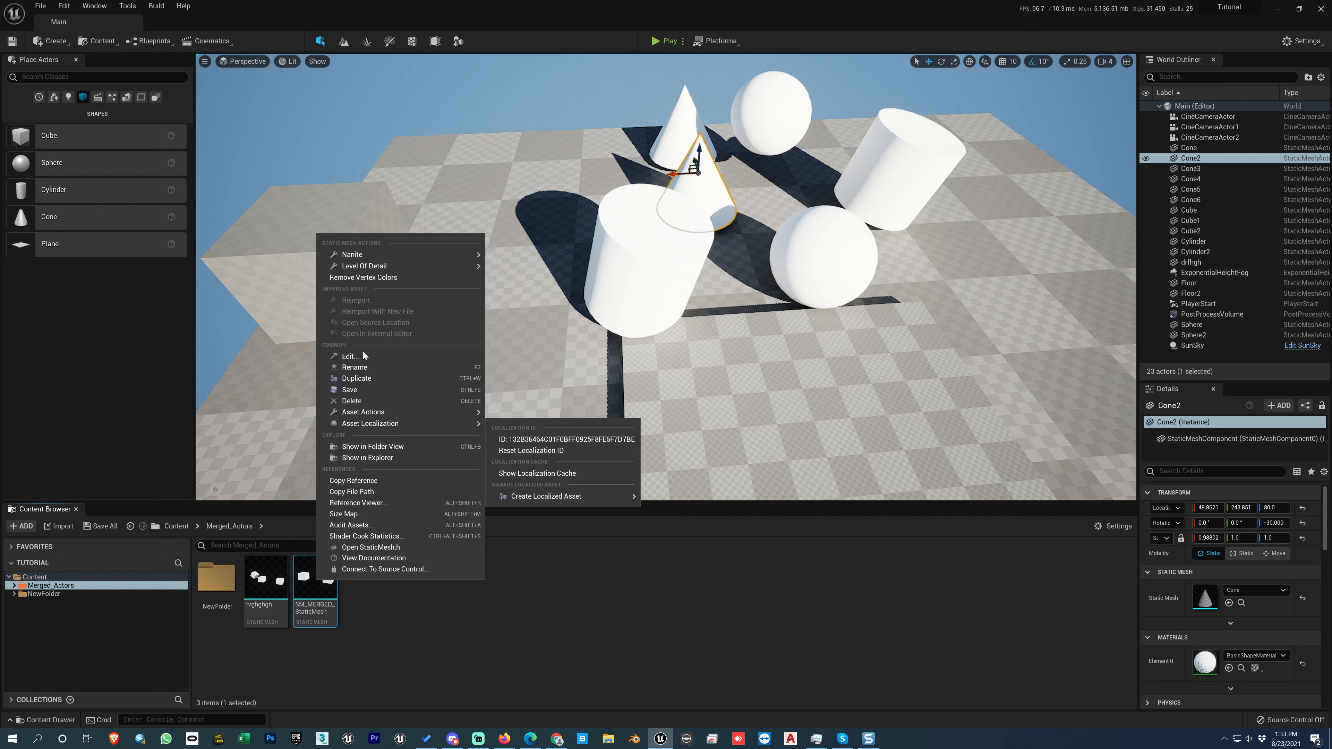
{"action": "left_click", "coordinate": [401, 657]}
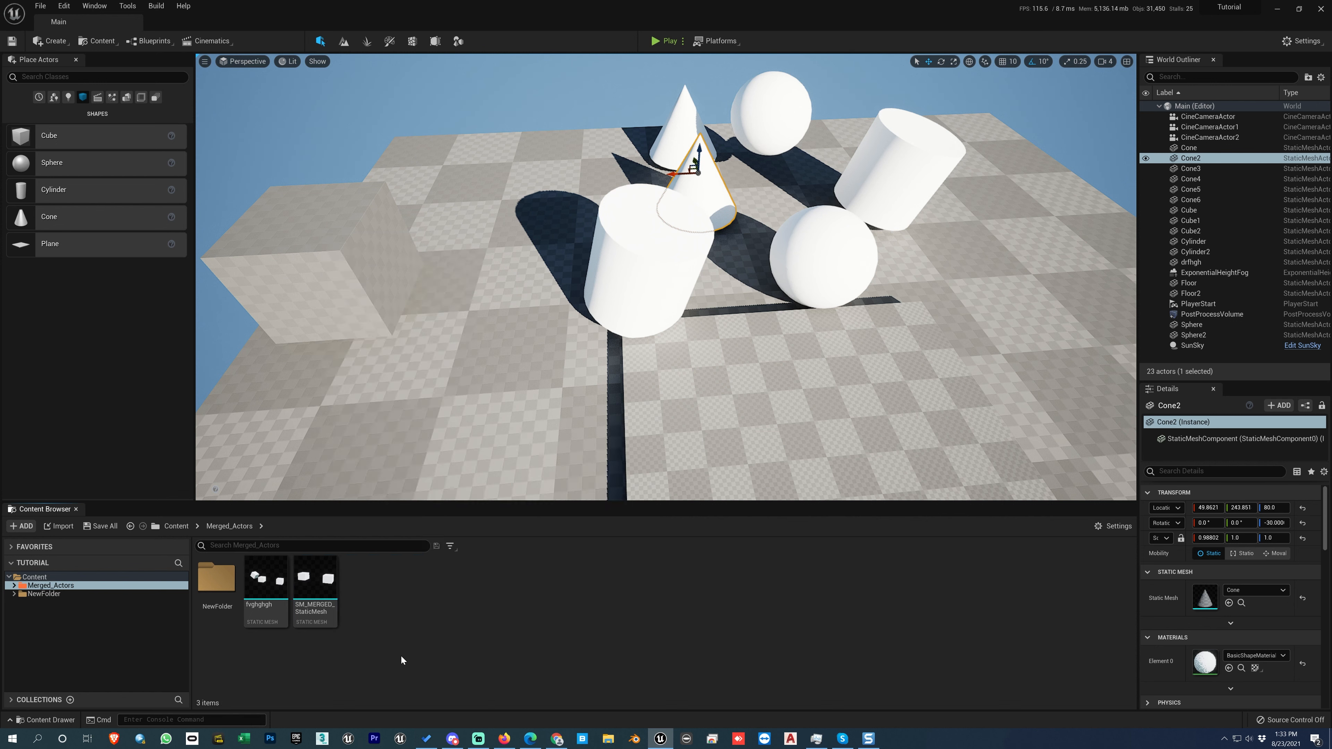
Compare the actions offered for NewFolder and the Merged_Actors folder with those of the merged static mesh.
{"action": "left_click", "coordinate": [222, 580]}
{"action": "right_click", "coordinate": [222, 580]}
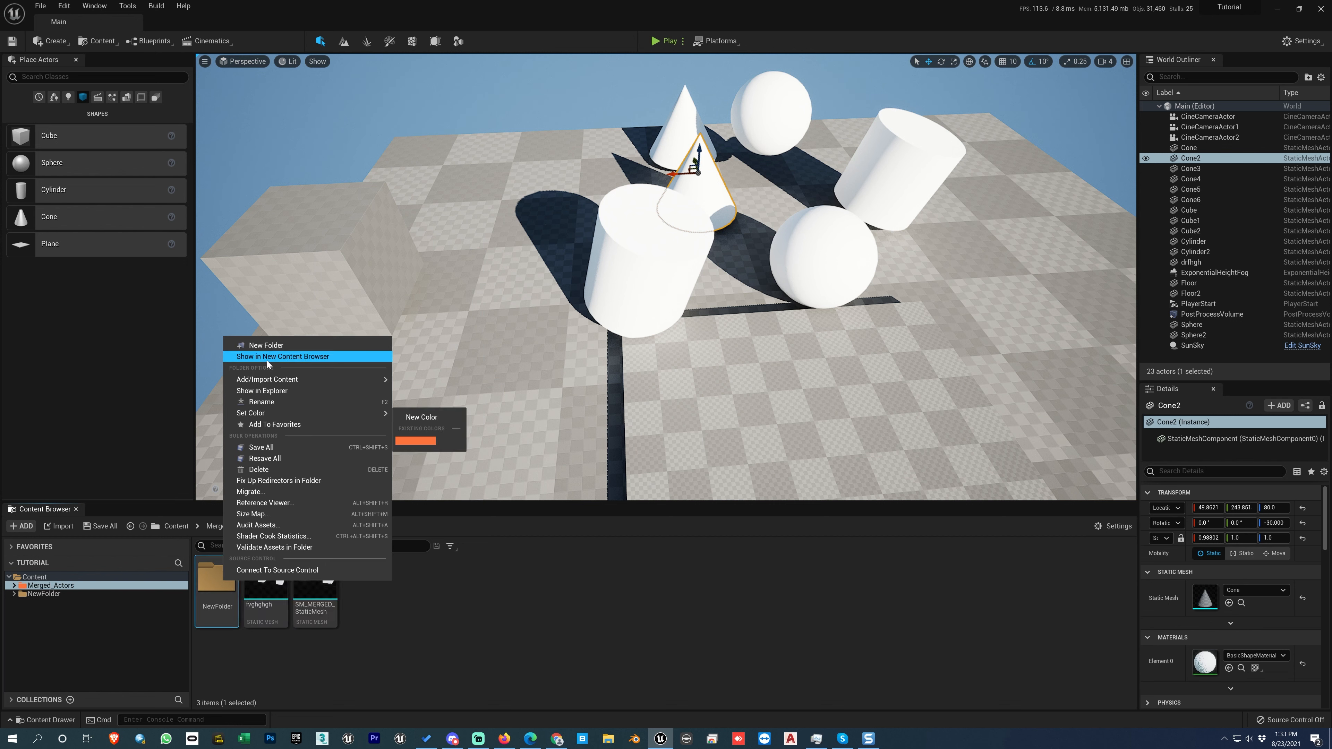
{"action": "right_click", "coordinate": [48, 585]}
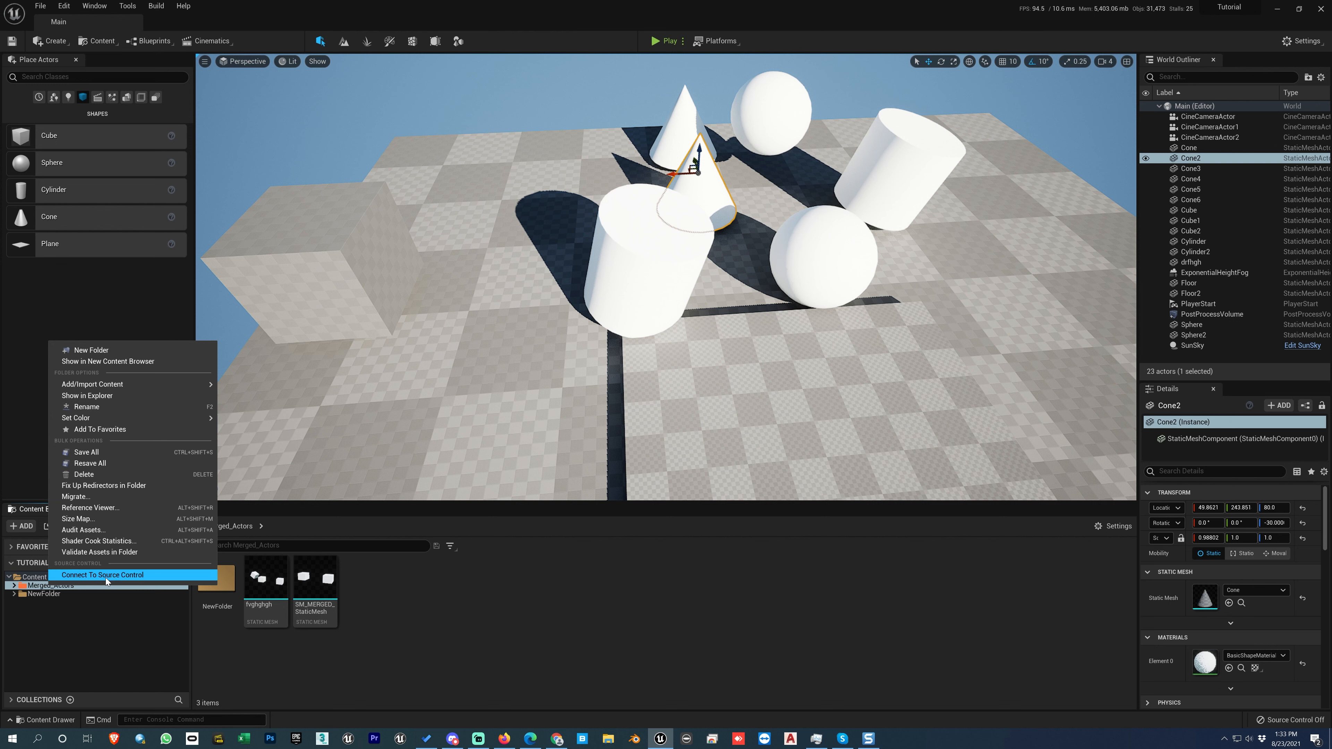
{"action": "left_click", "coordinate": [161, 643]}
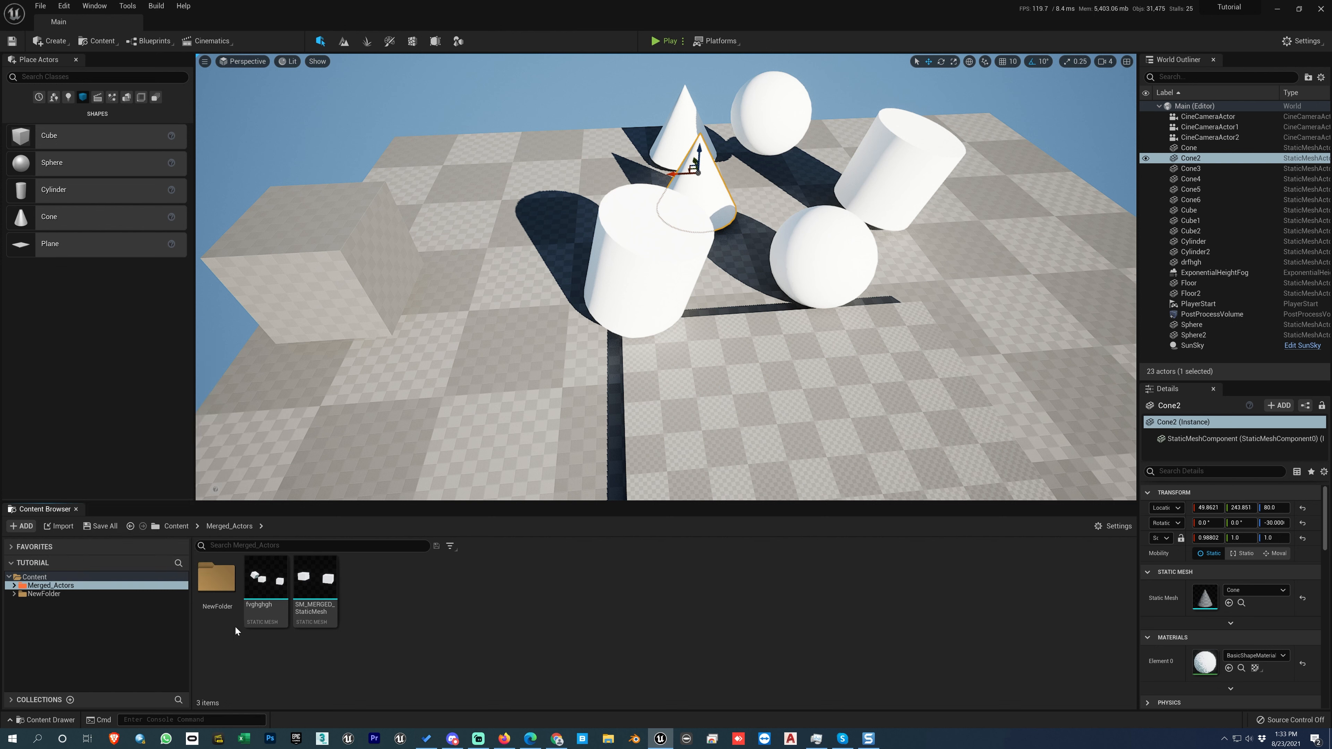
{"action": "left_click_drag", "start_coordinate": [224, 586], "coordinate": [224, 581]}
{"action": "left_click", "coordinate": [225, 581]}
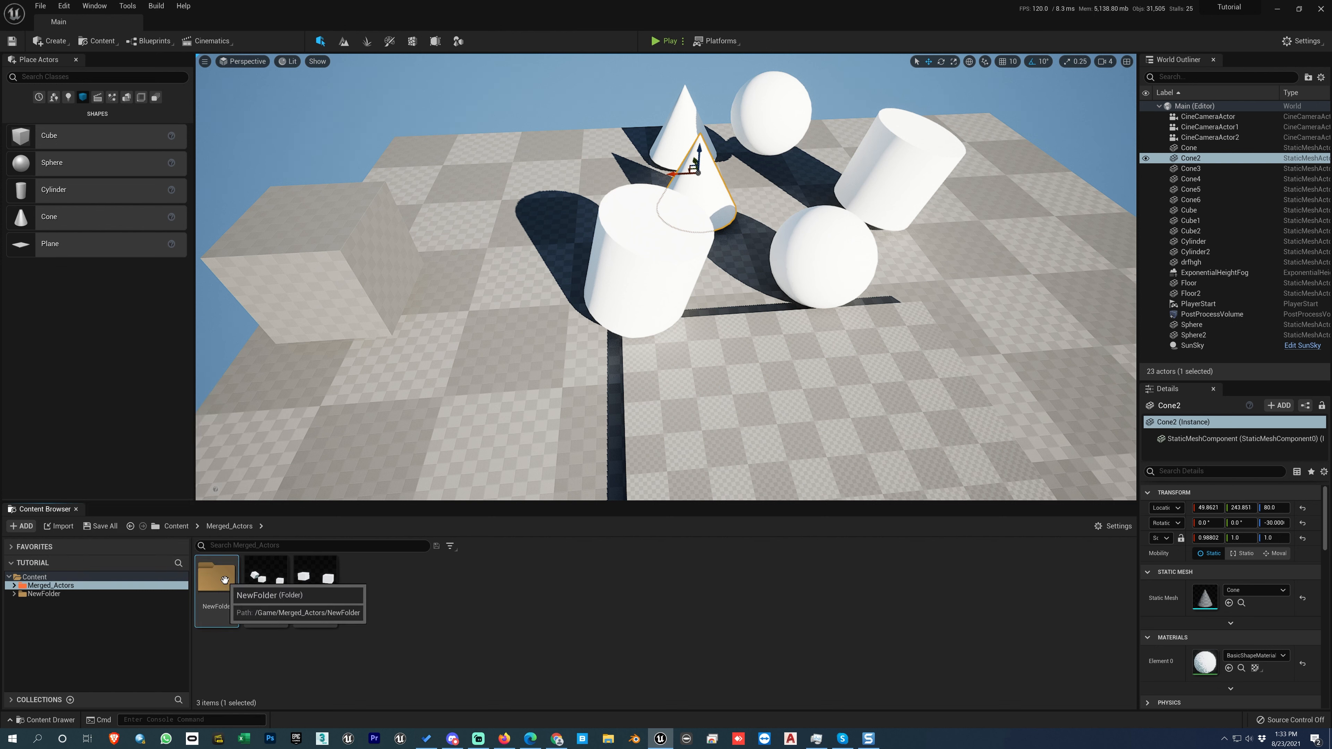
{"action": "right_click", "coordinate": [318, 588]}
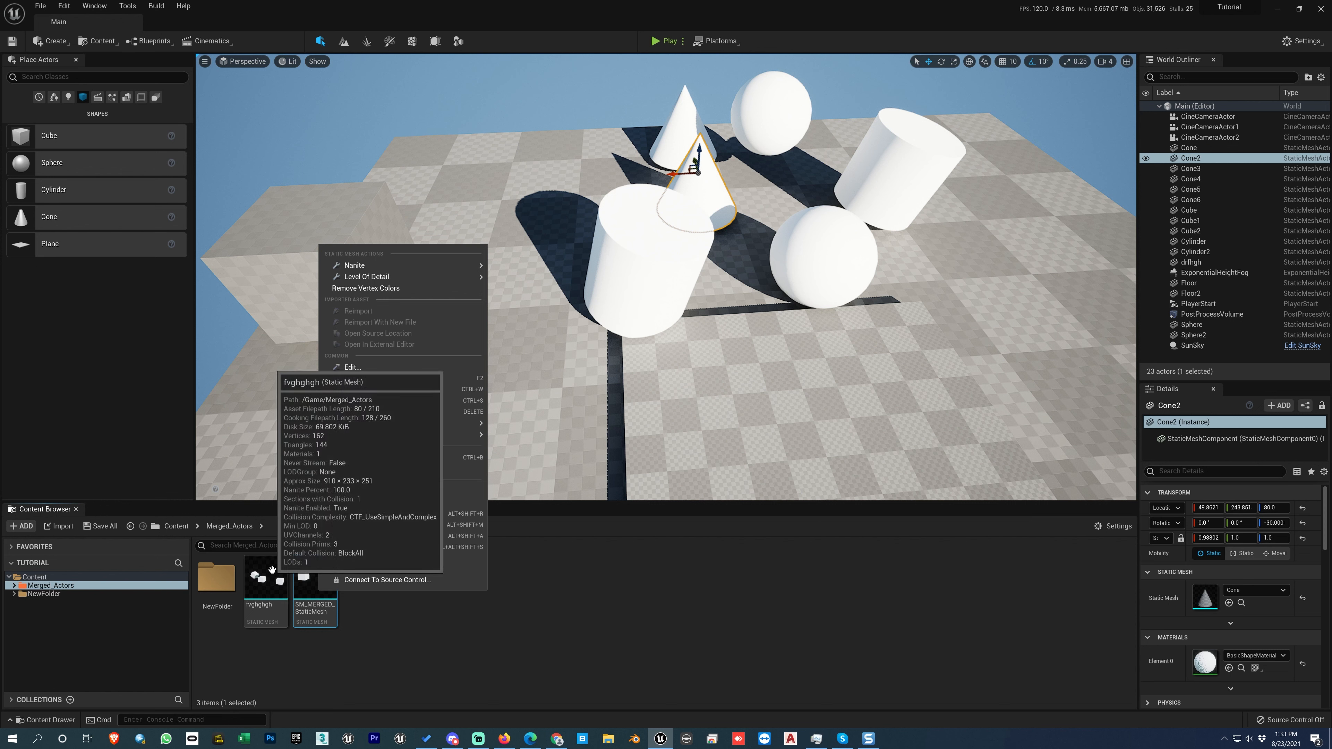
Reimport the 2021-Jeep-Compass-Front texture in the NewFolder directly under Content.
{"action": "double_click", "coordinate": [216, 577]}
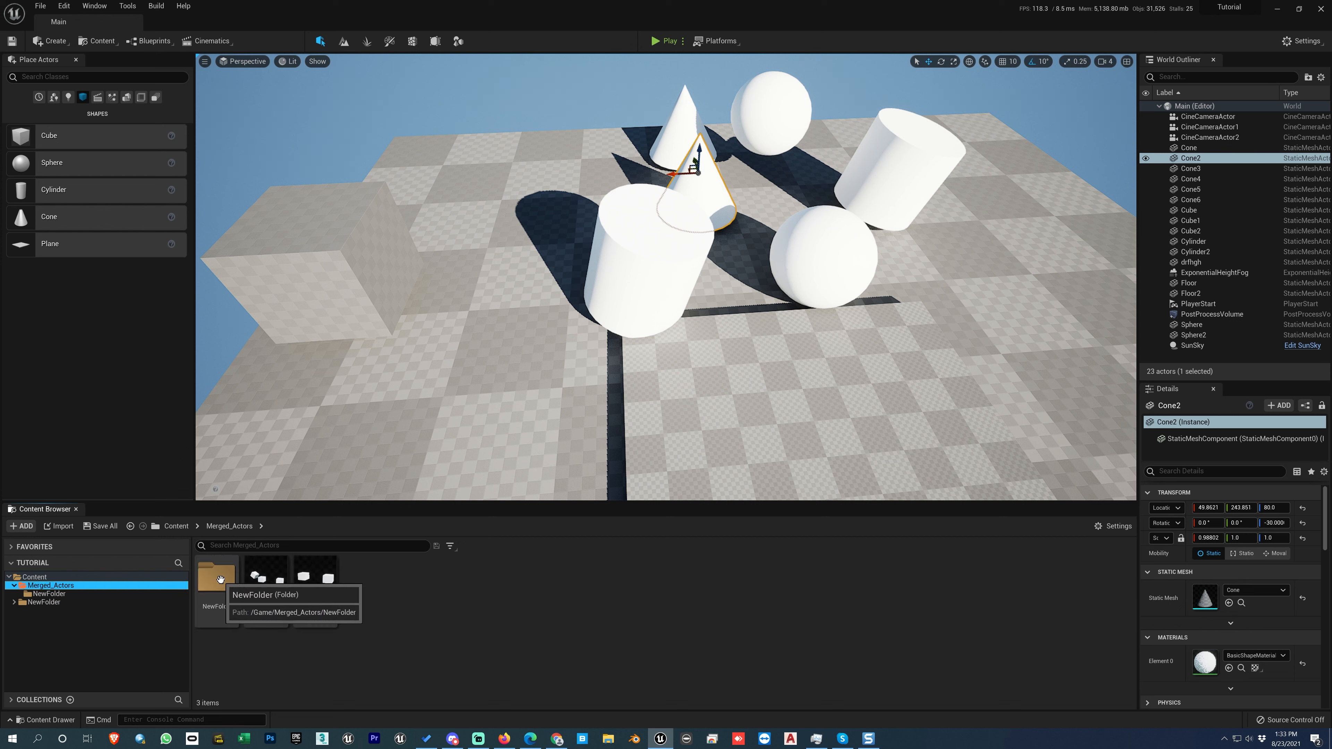
{"action": "left_click", "coordinate": [43, 602]}
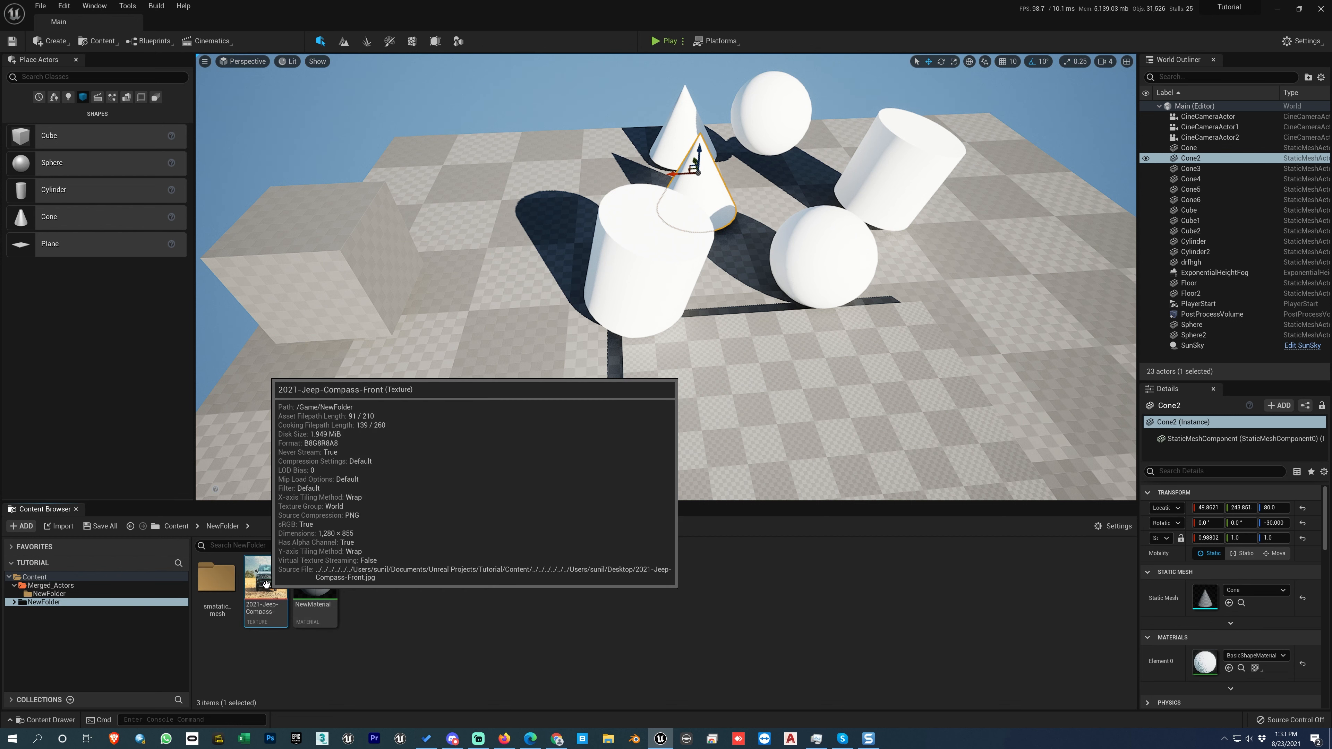
{"action": "right_click", "coordinate": [266, 580]}
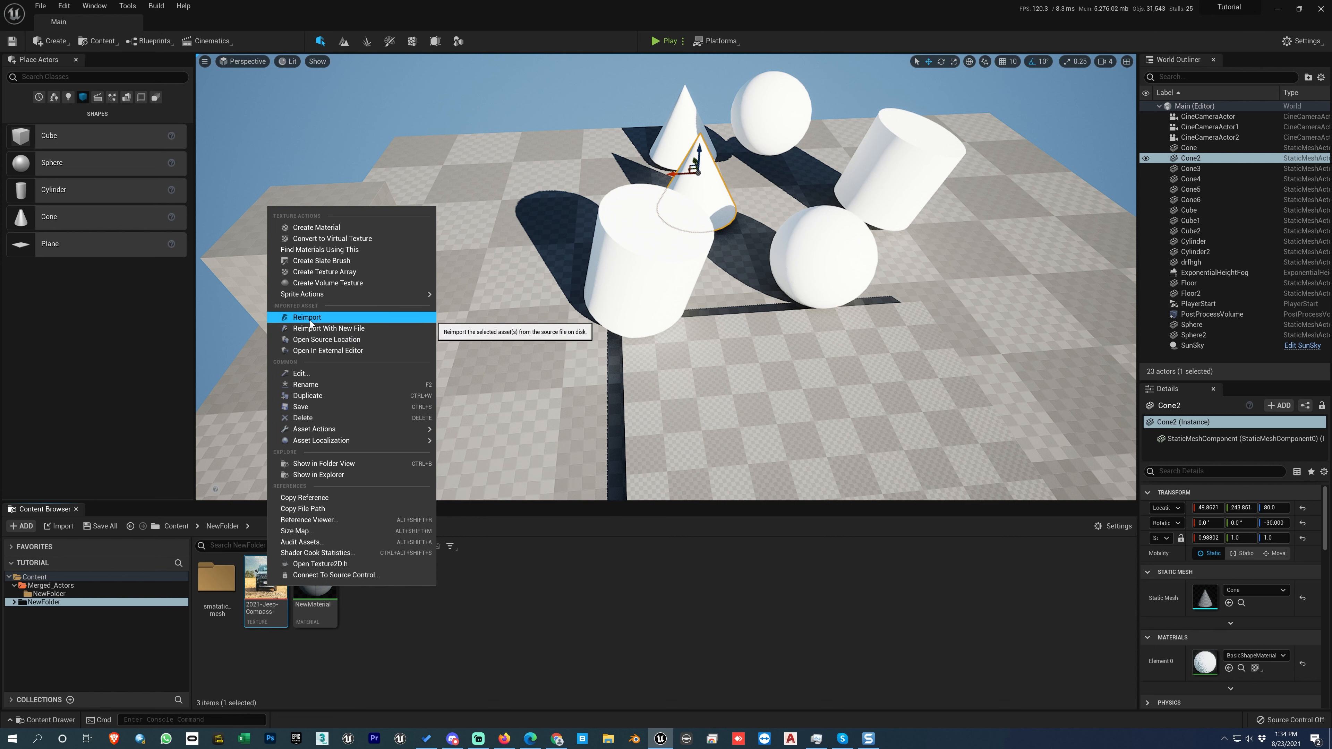
{"action": "left_click", "coordinate": [262, 593]}
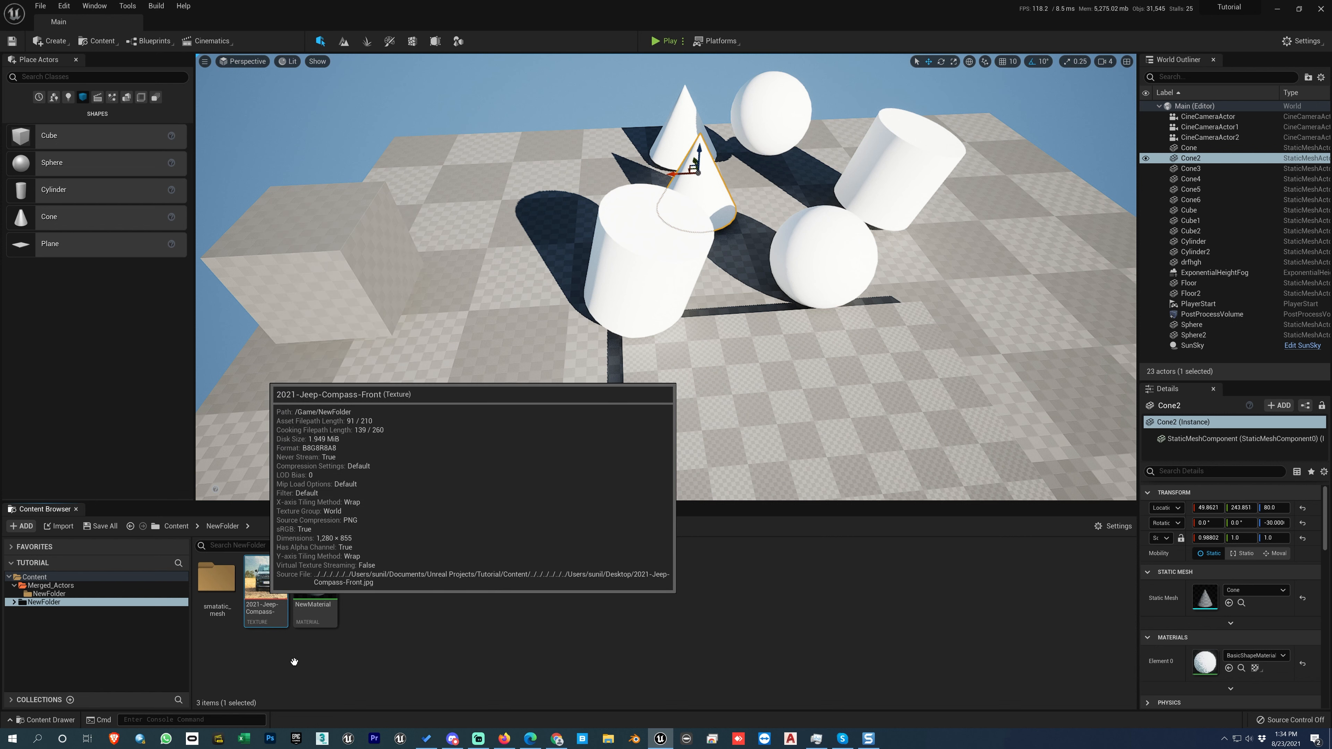
{"action": "right_click", "coordinate": [261, 596]}
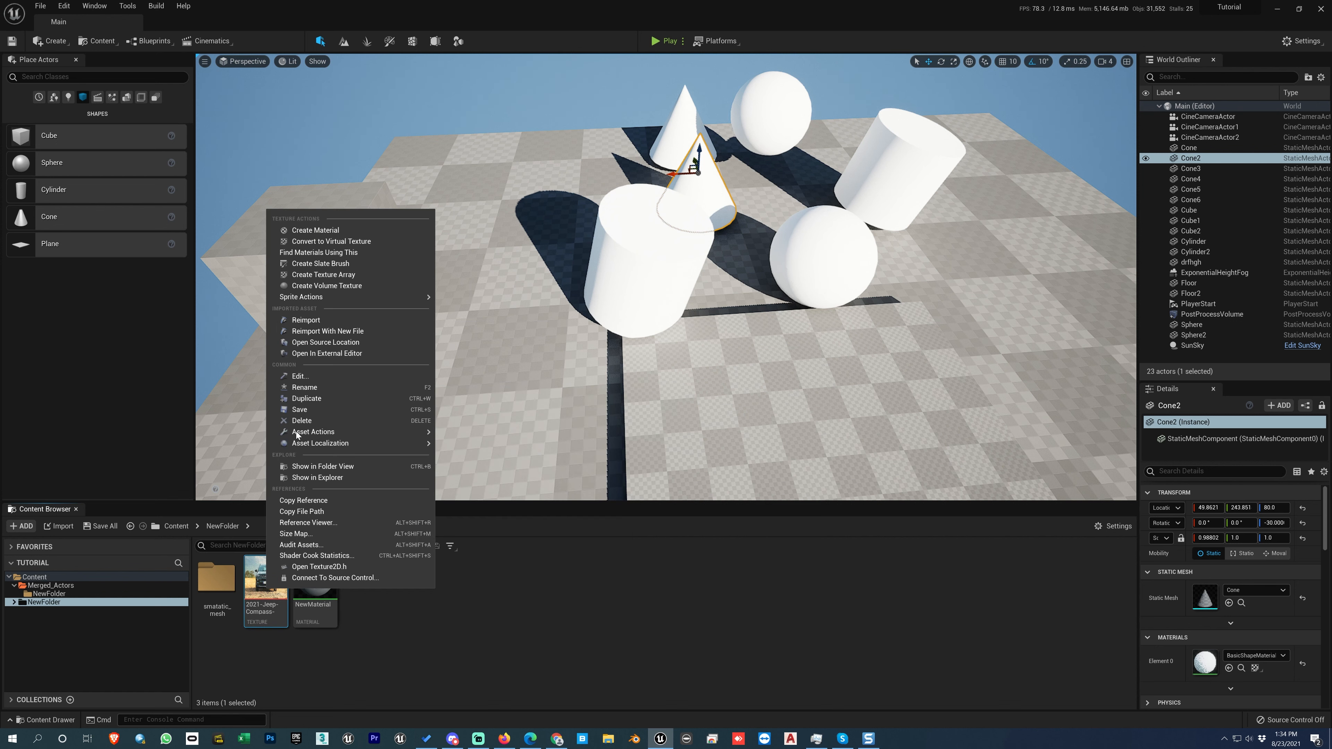
{"action": "left_click", "coordinate": [318, 319]}
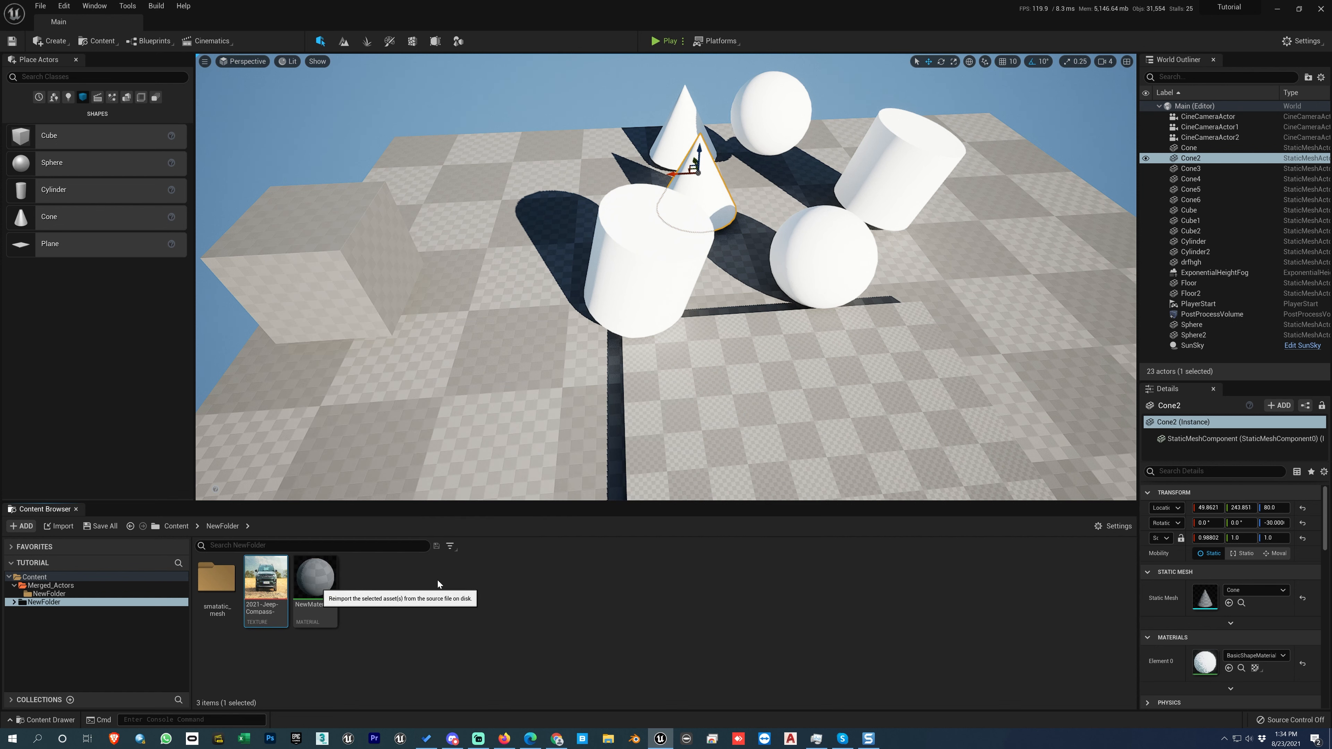
Fix up the redirectors in the root Content folder.
{"action": "left_click", "coordinate": [35, 577]}
{"action": "right_click", "coordinate": [42, 577]}
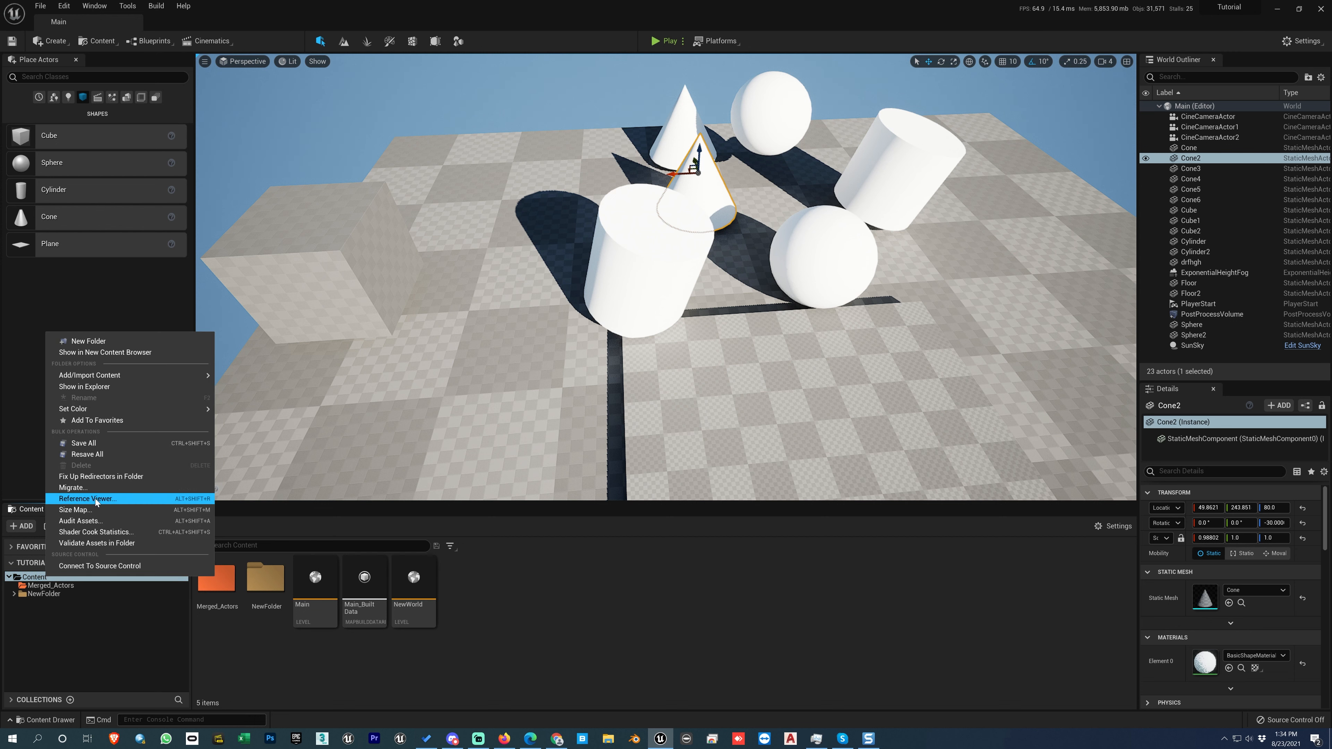
{"action": "left_click", "coordinate": [106, 475]}
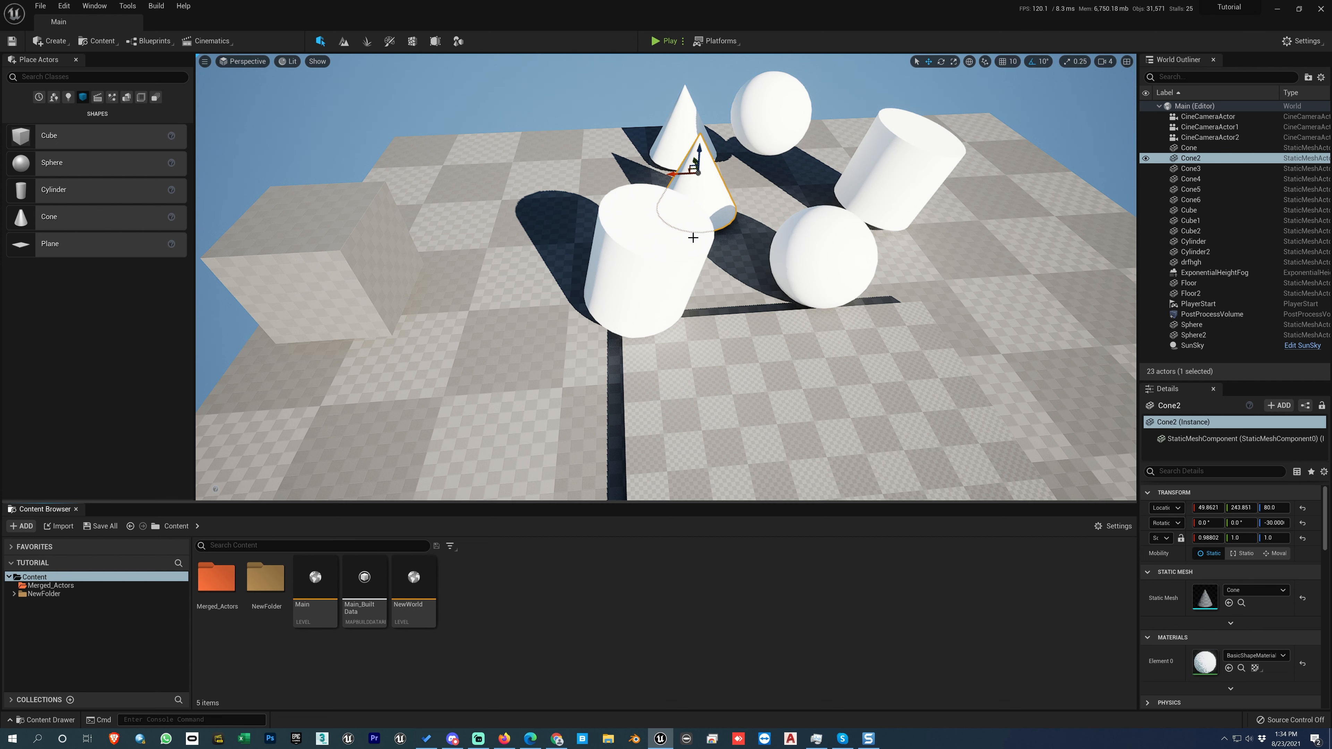
Select the large floor and frame it so the whole scene can be inspected.
{"action": "left_click", "coordinate": [512, 262]}
{"action": "scroll", "coordinate": [512, 262], "scroll_direction": "down", "scroll_amount": 3}
{"action": "key", "text": "f"}
{"action": "left_click_drag", "start_coordinate": [512, 264], "coordinate": [708, 337], "text": "alt"}
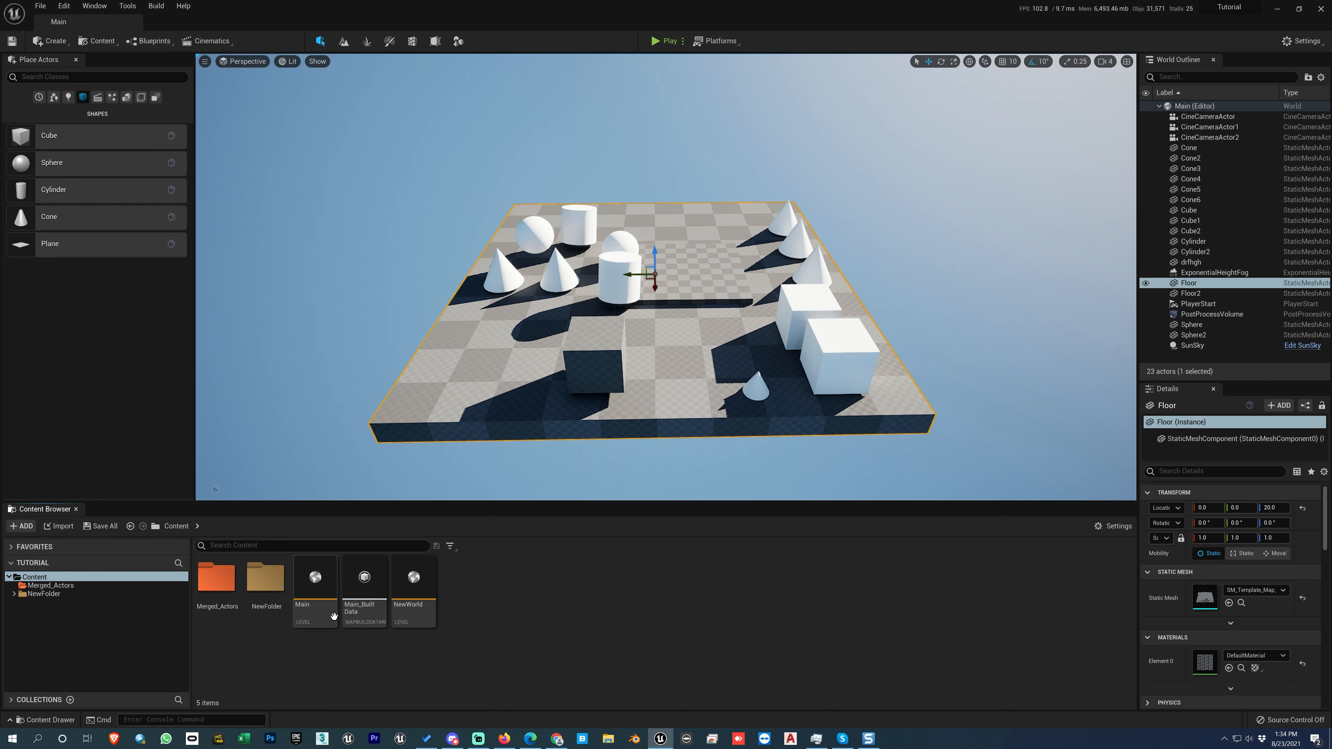
Examine the types of actors that can be created, from lights through visual effects to volumes.
{"action": "left_click", "coordinate": [51, 41]}
{"action": "mouse_move", "coordinate": [67, 72]}
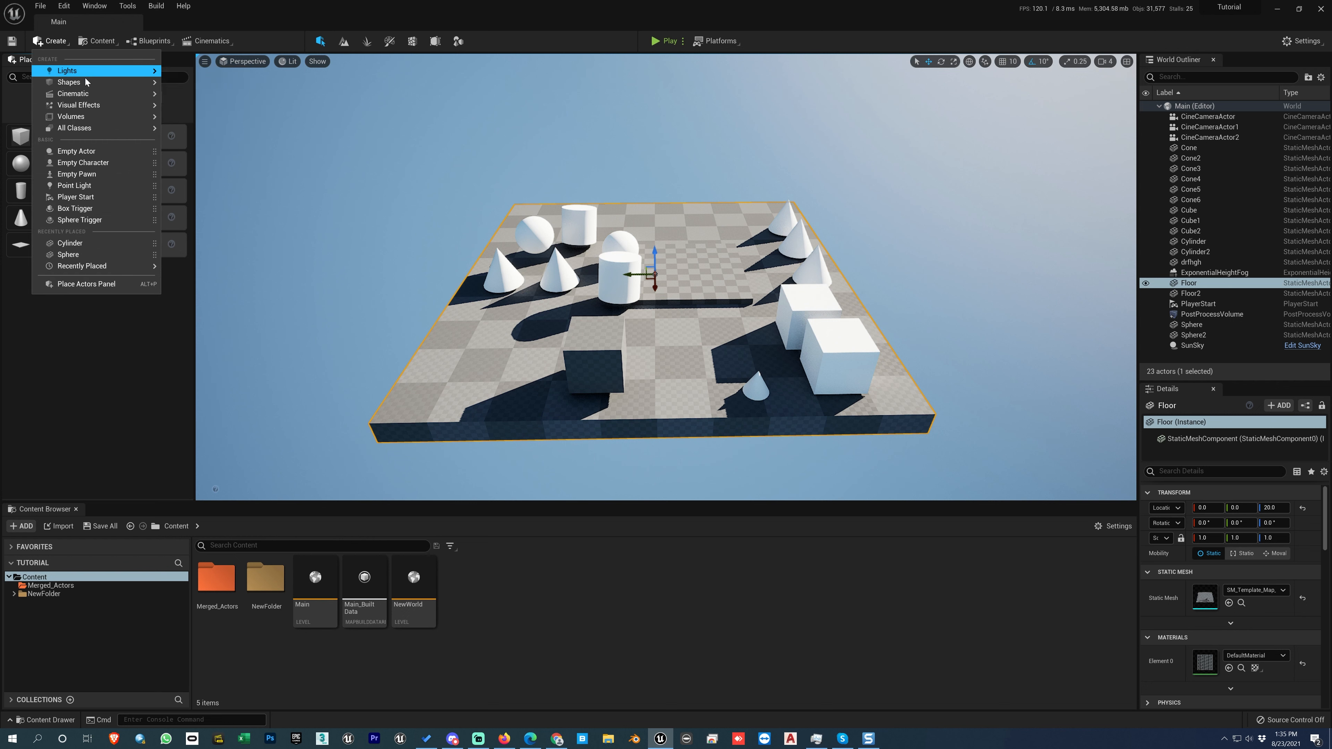
{"action": "mouse_move", "coordinate": [105, 107]}
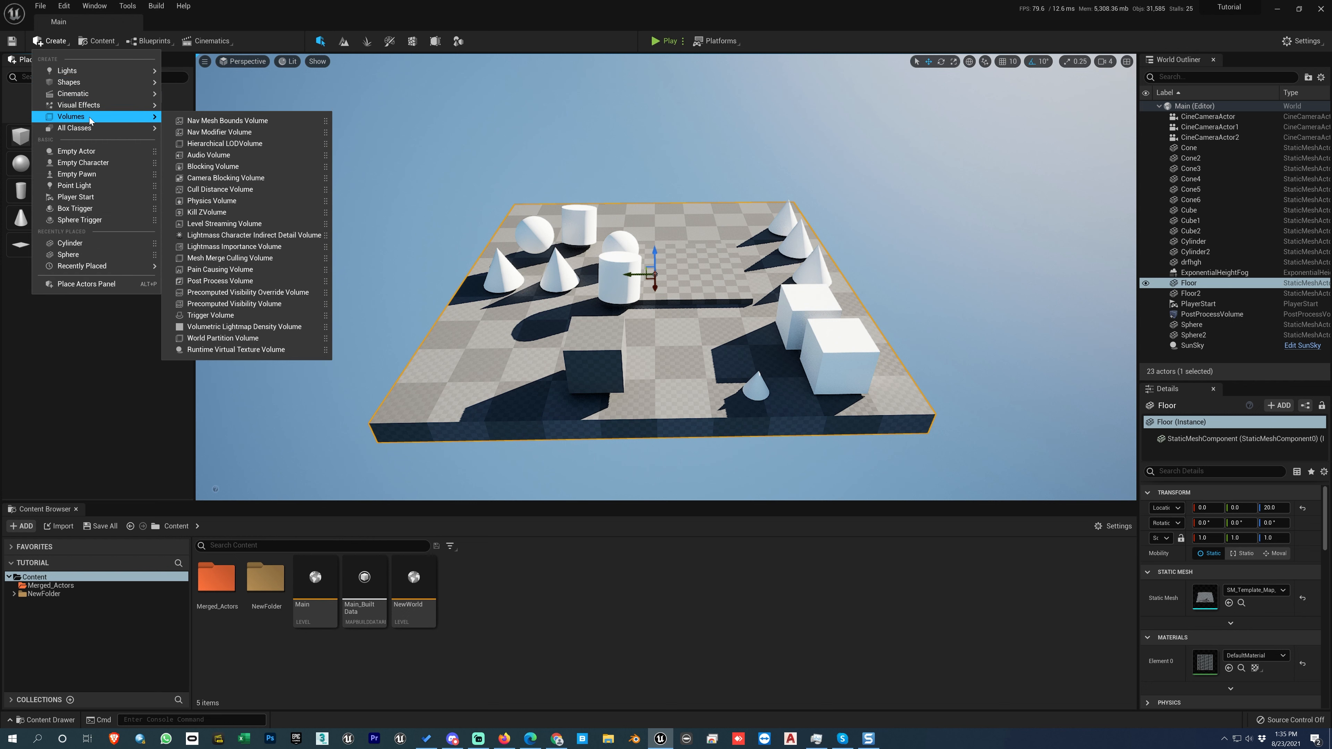
{"action": "left_click", "coordinate": [107, 347]}
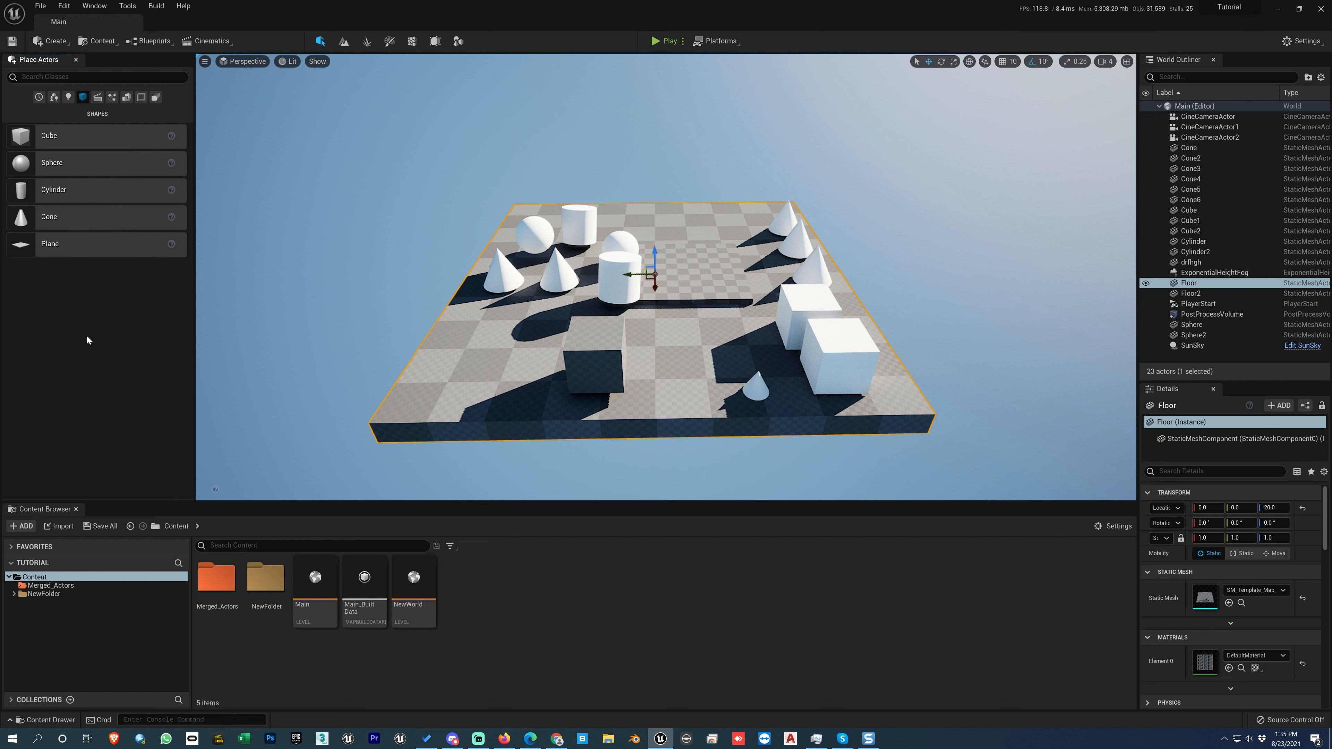
Show the Basic category of placeable actors and turn off Game View to display the actor icons.
{"action": "left_click", "coordinate": [39, 97]}
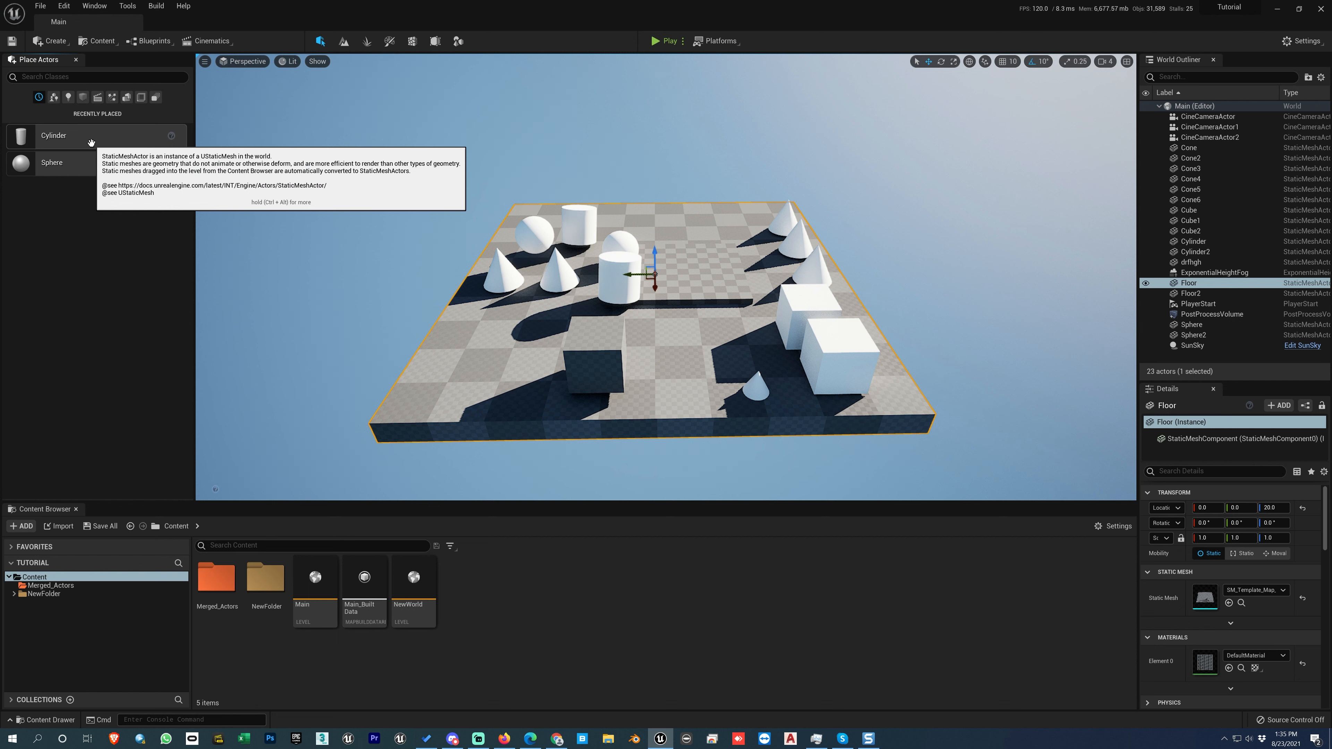
{"action": "left_click", "coordinate": [53, 99]}
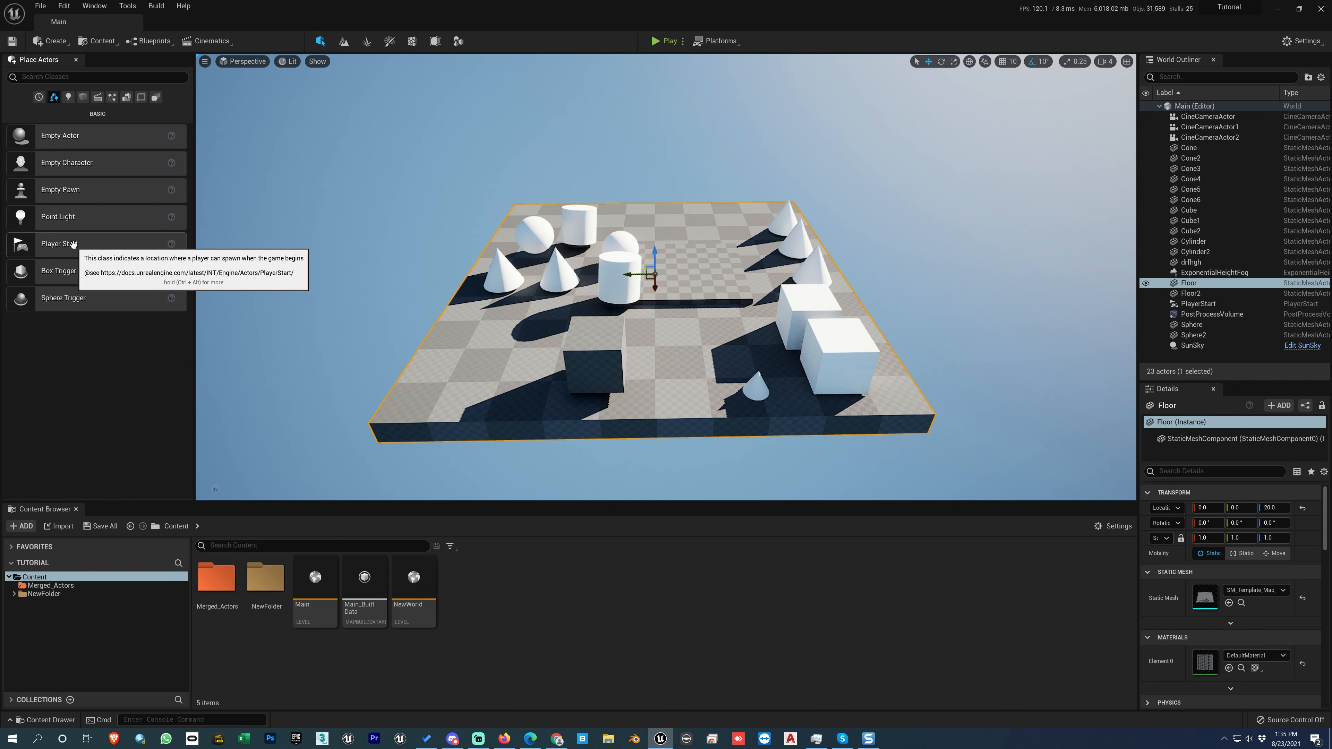
{"action": "key", "text": "g"}
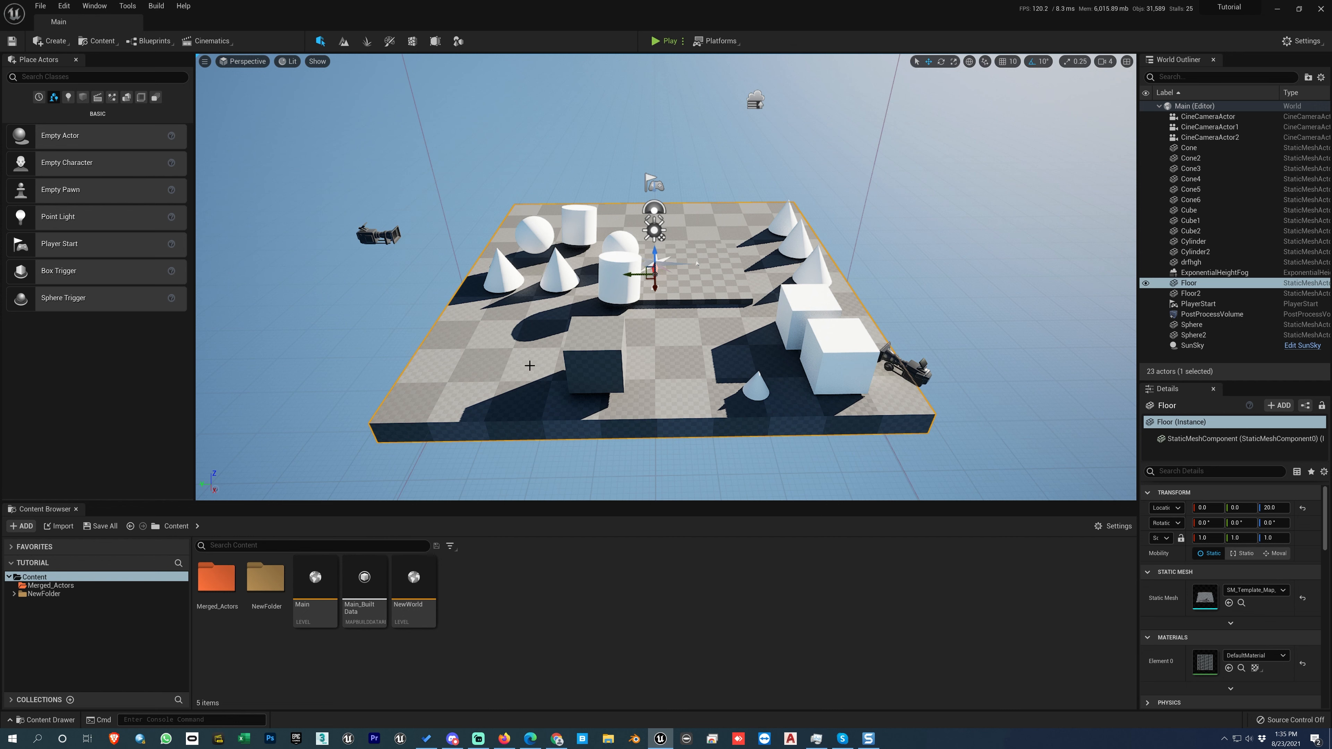
Select the existing PlayerStart actor and delete it from the level.
{"action": "left_click_drag", "start_coordinate": [790, 281], "coordinate": [781, 239], "text": "alt"}
{"action": "left_click", "coordinate": [781, 238]}
{"action": "key", "text": "f"}
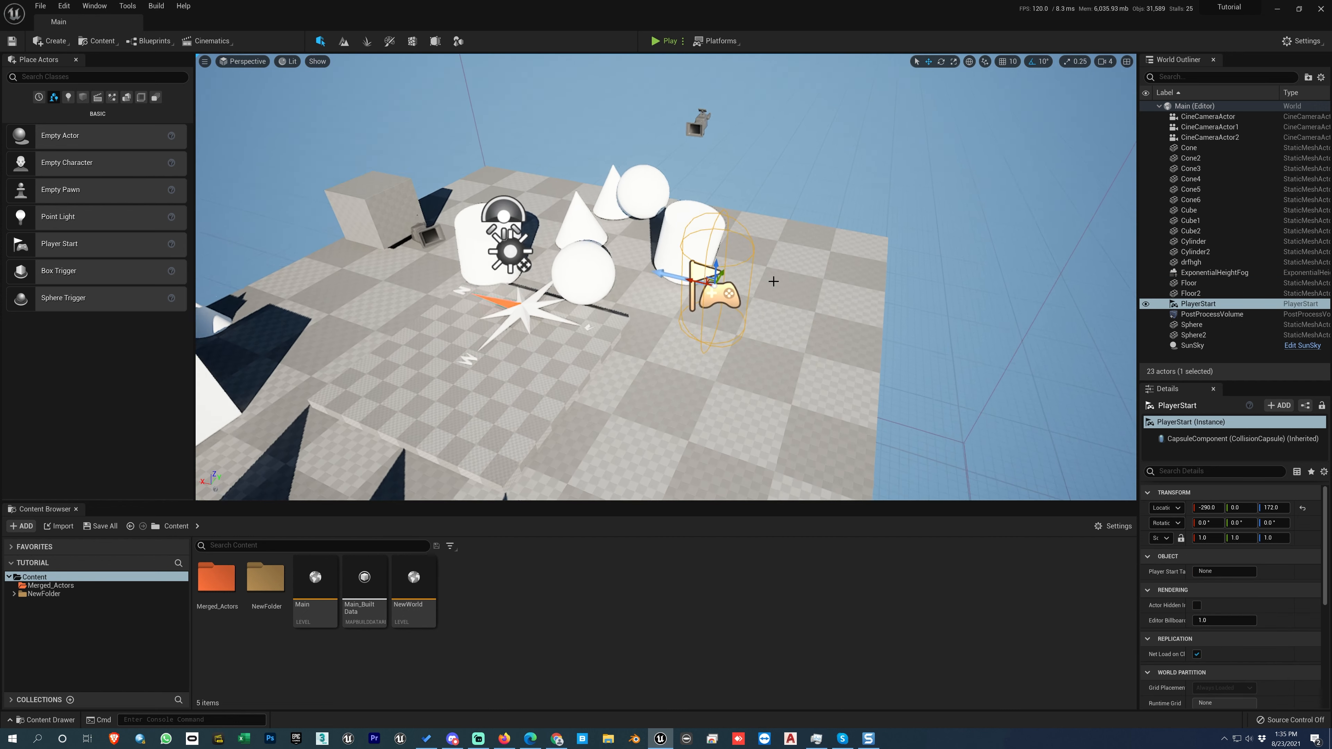
{"action": "left_click_drag", "start_coordinate": [724, 294], "coordinate": [734, 291], "text": "alt"}
{"action": "key", "text": "Delete"}
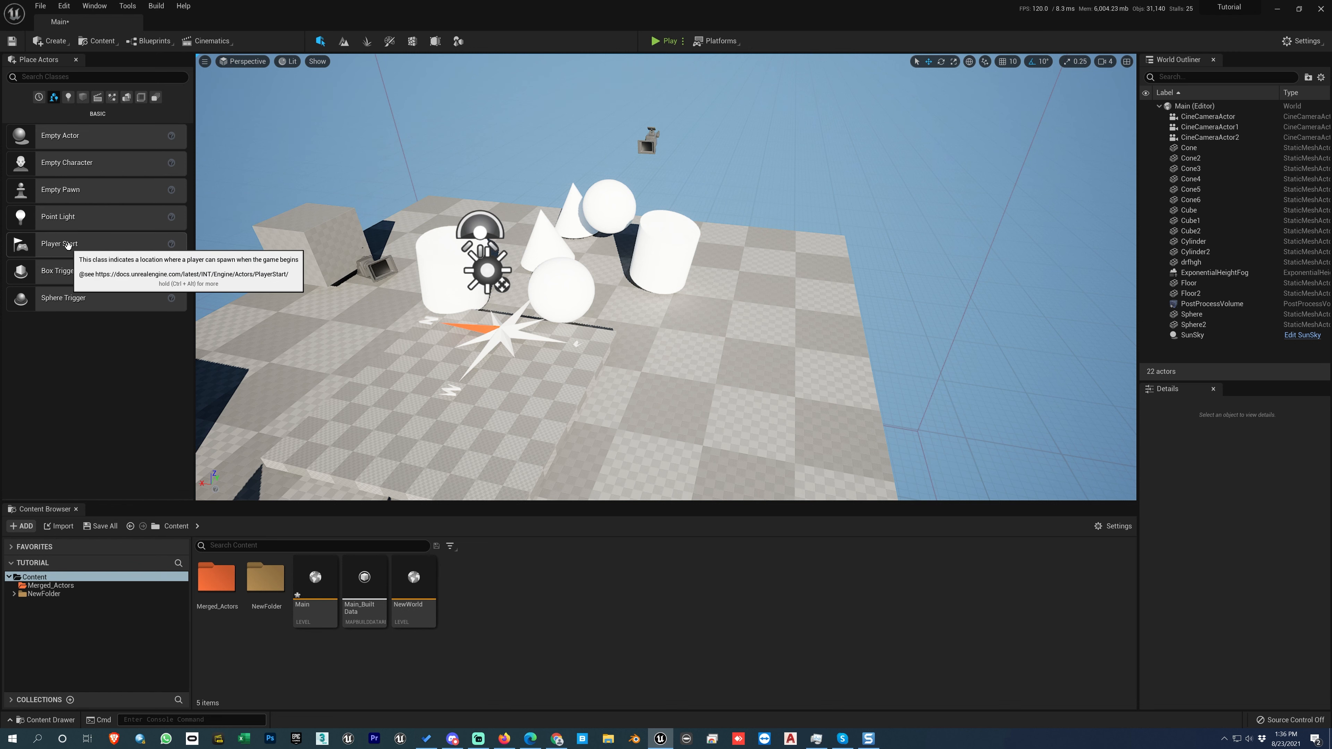
Place a new Player Start on the floor at about X -319, Y 25, Z 112 and play-test the level from it.
{"action": "left_click_drag", "start_coordinate": [70, 246], "coordinate": [735, 378]}
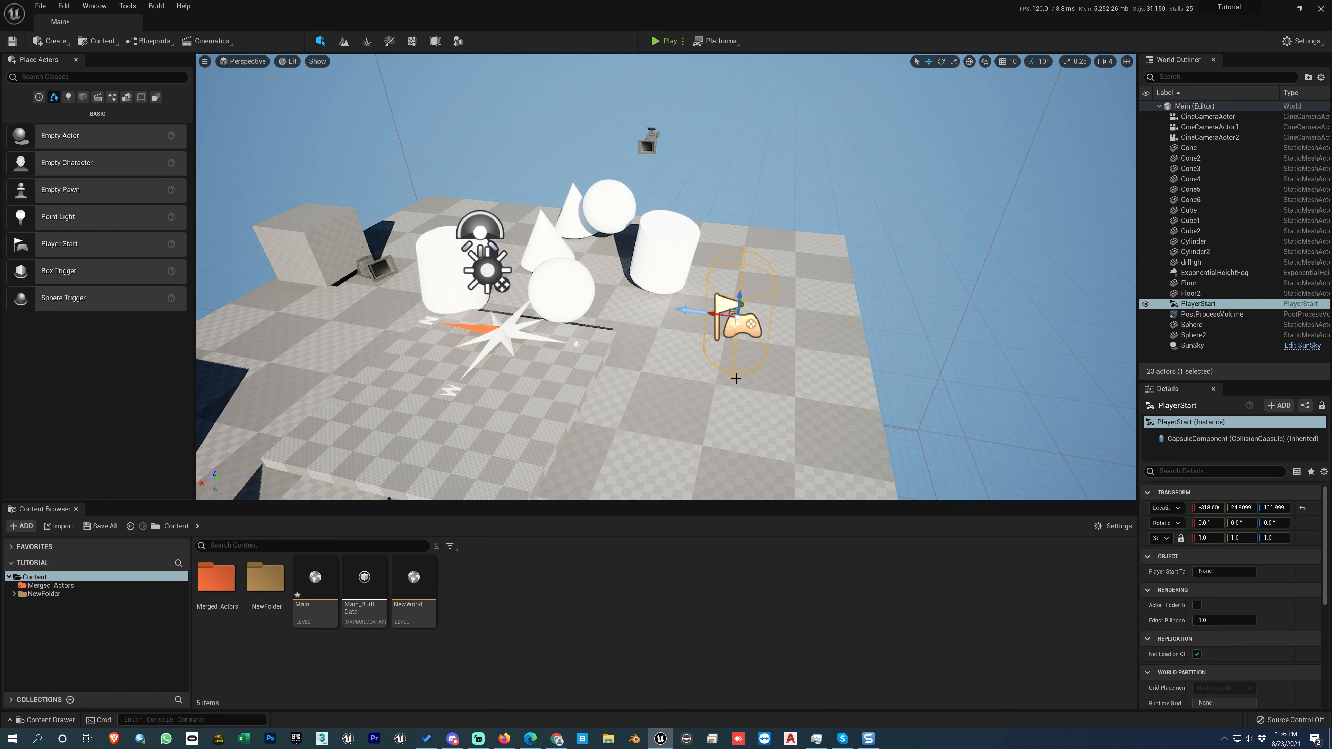
{"action": "left_click", "coordinate": [666, 40]}
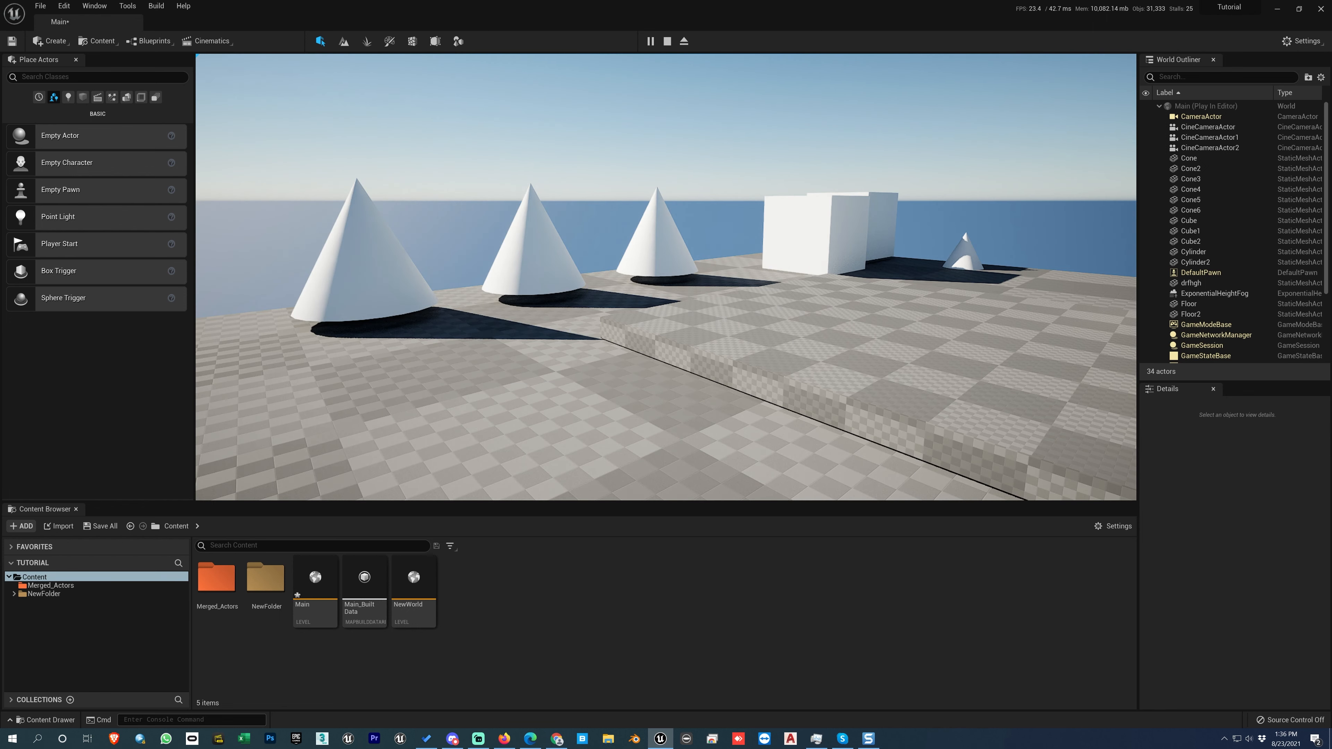
{"action": "key", "text": "w"}
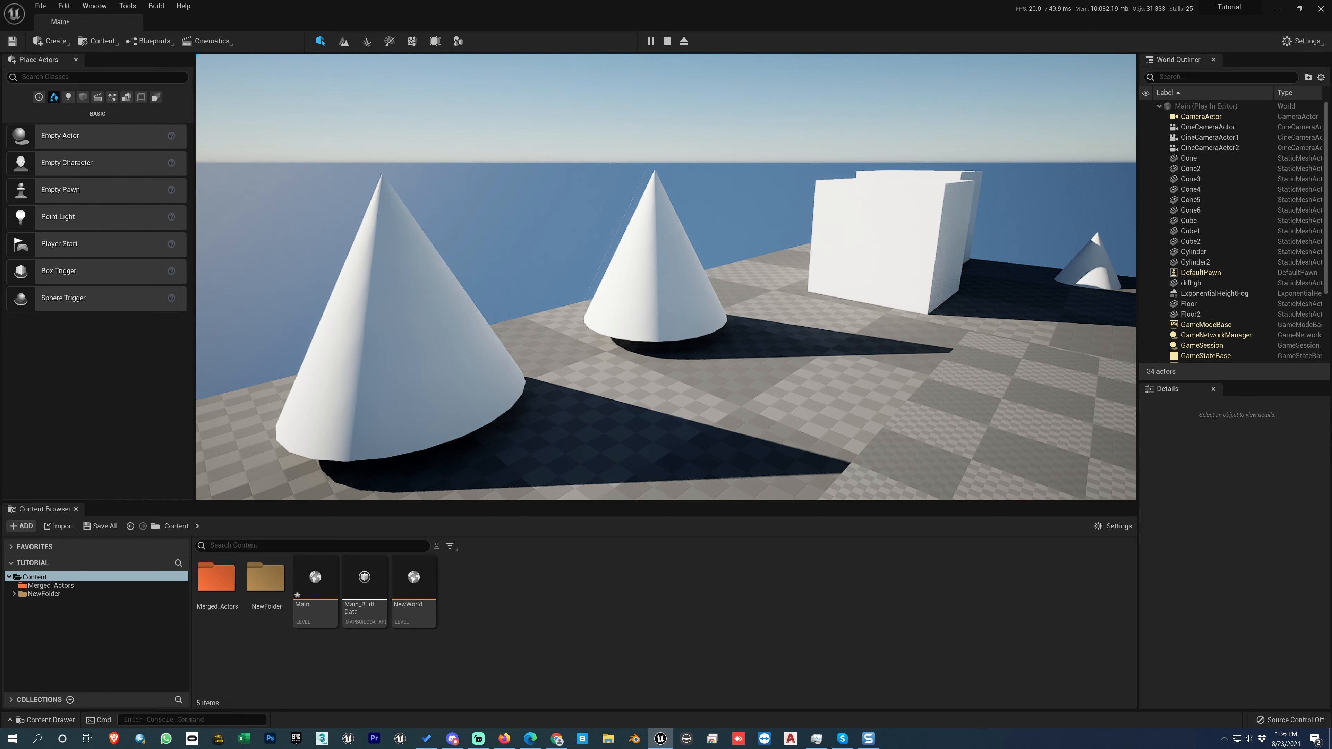
{"action": "key", "text": "Escape"}
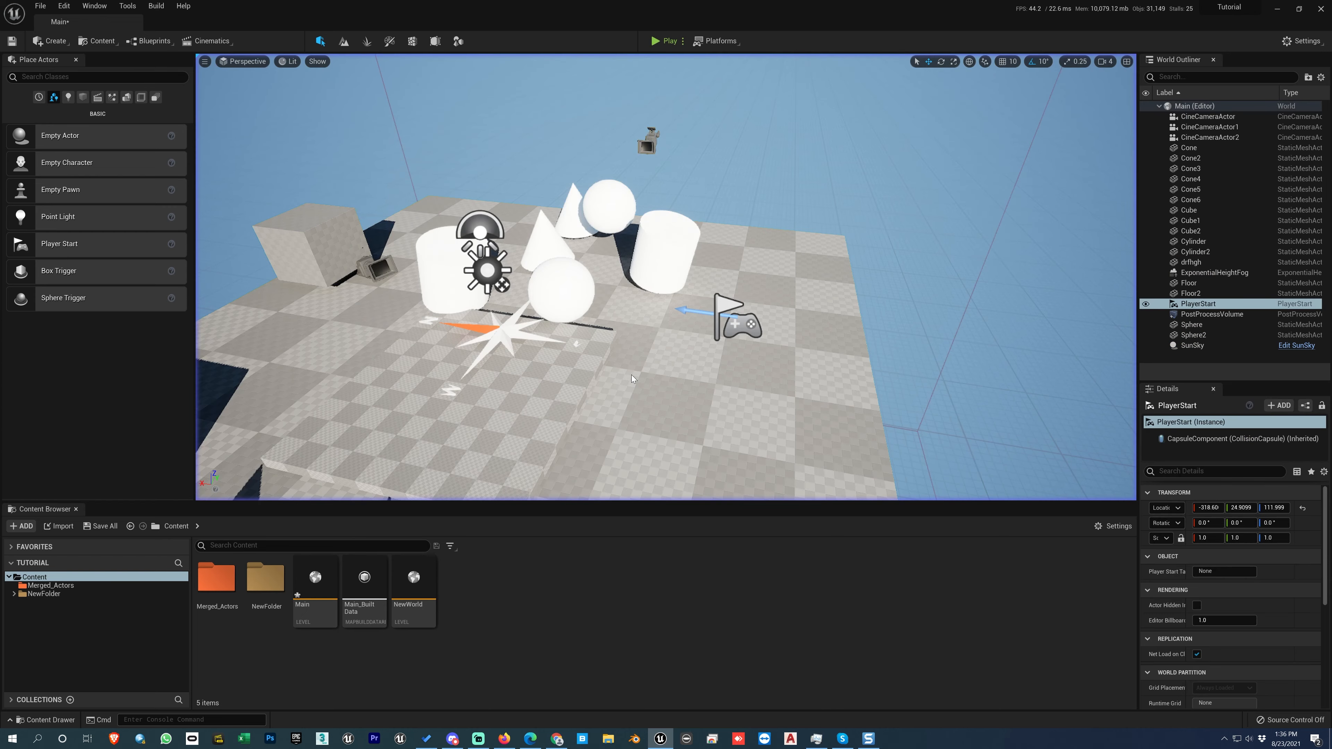
Examine the Play From Here option on the floor, reselect the PlayerStart and play-test the level from it.
{"action": "key", "text": "f"}
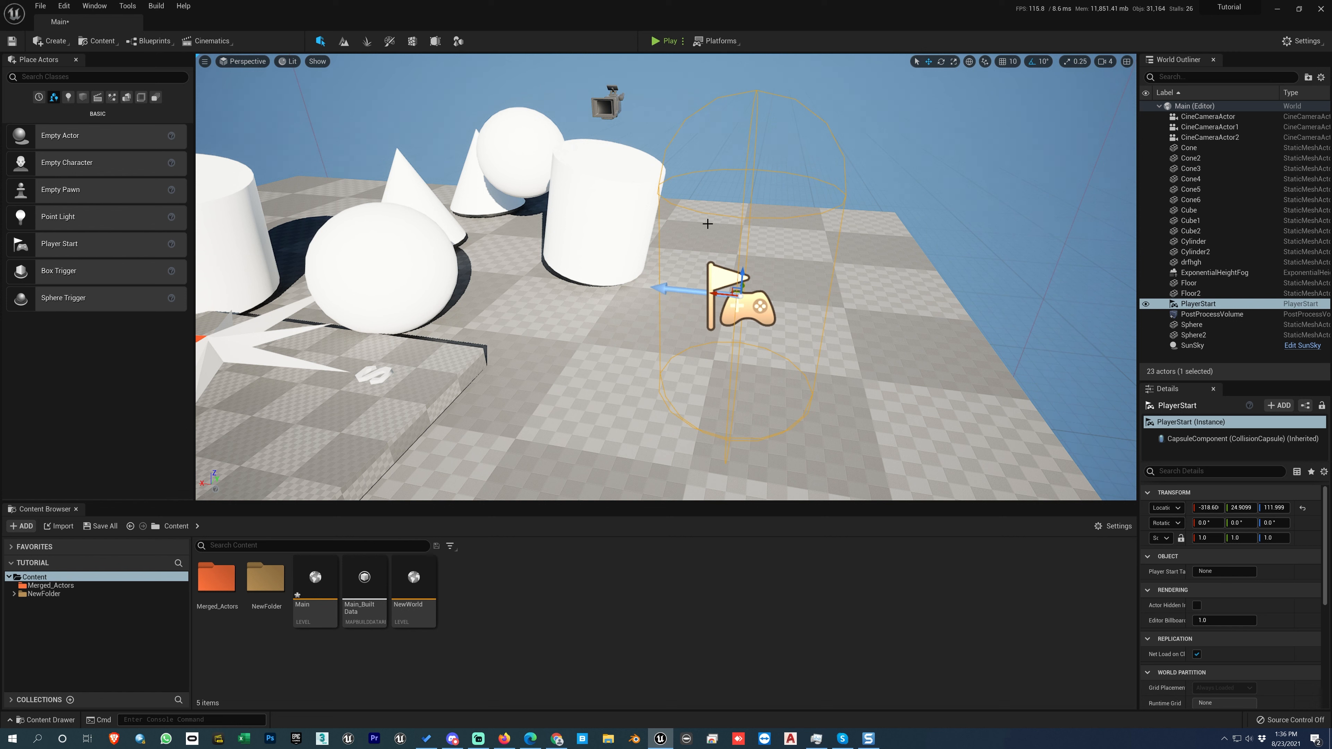
{"action": "right_click", "coordinate": [702, 247]}
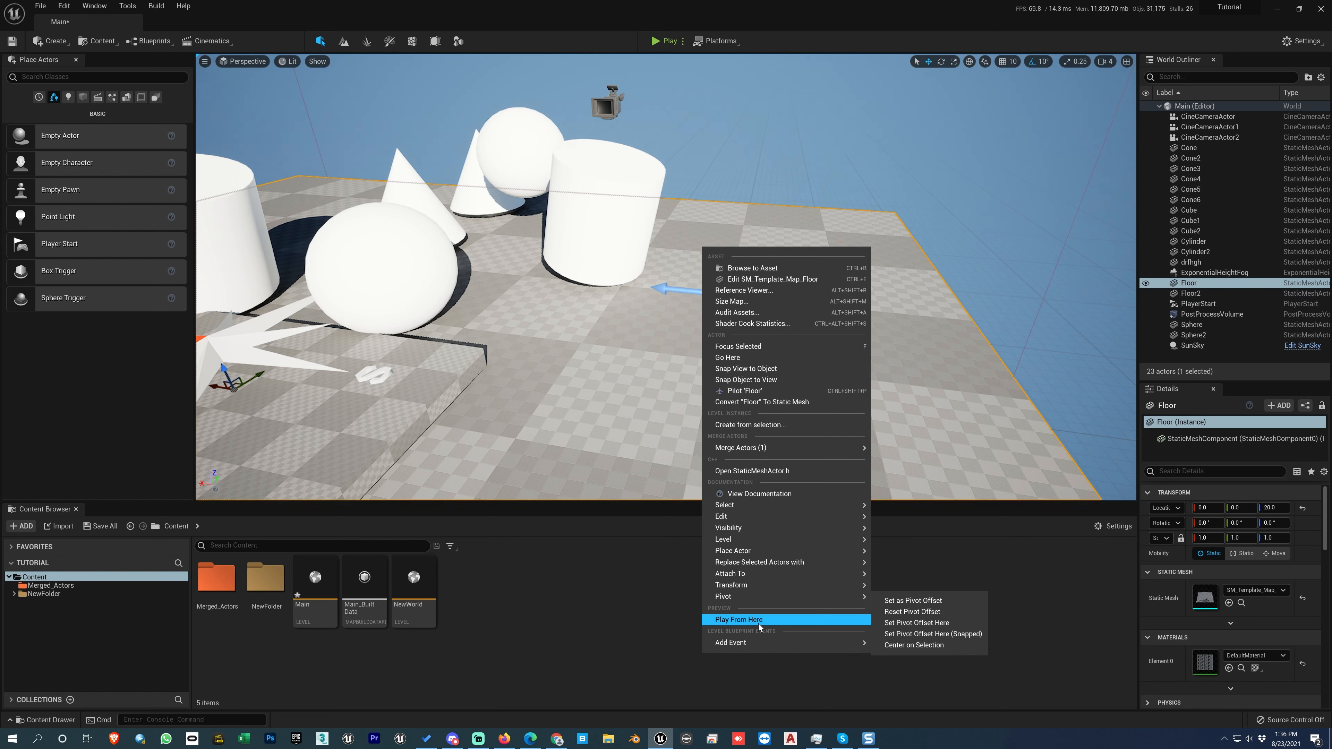
{"action": "left_click", "coordinate": [644, 451]}
{"action": "left_click", "coordinate": [744, 316]}
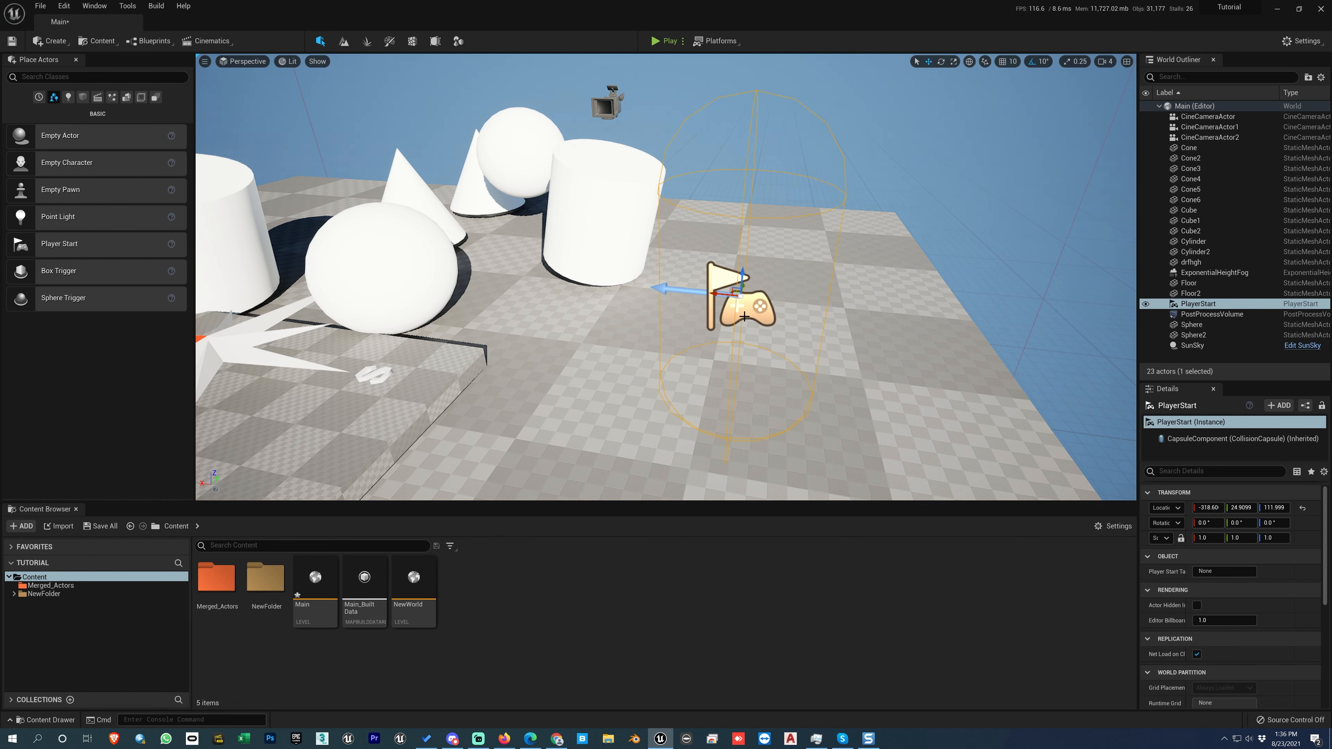
{"action": "key", "text": "alt+p"}
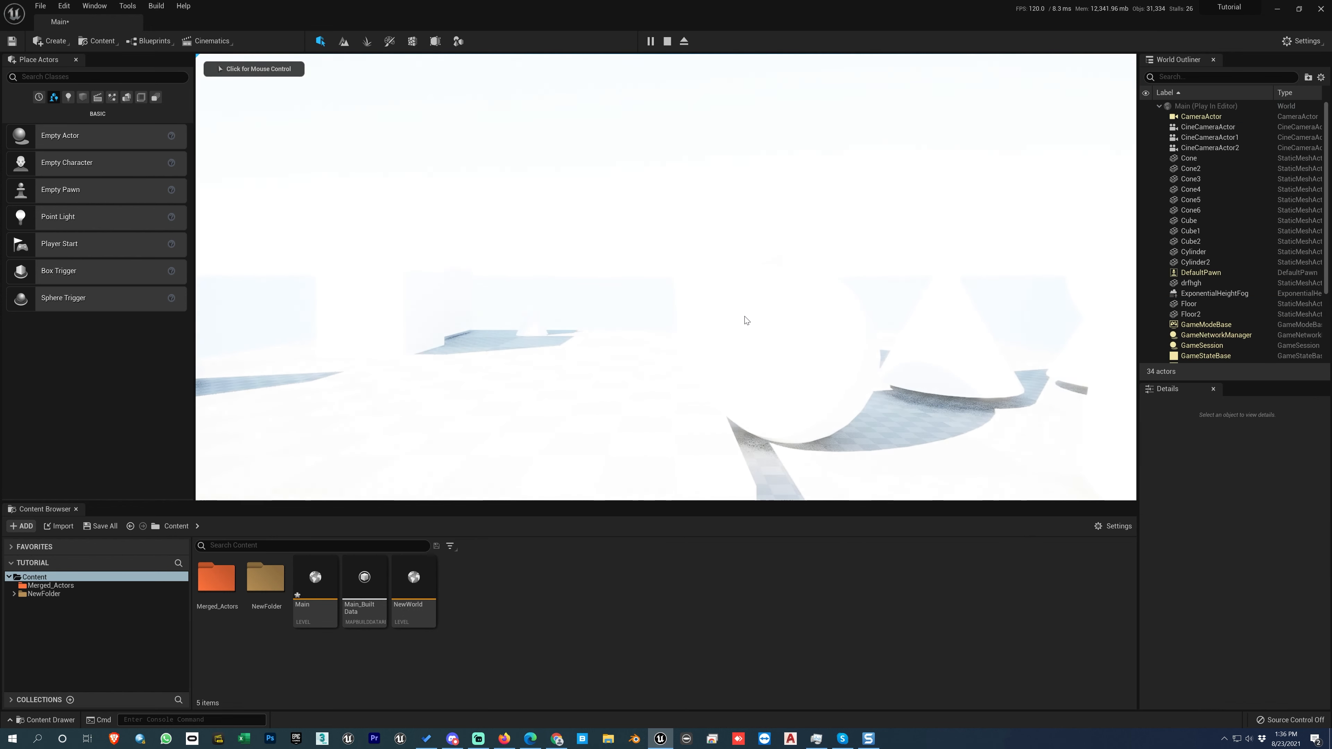
{"action": "key", "text": "Escape"}
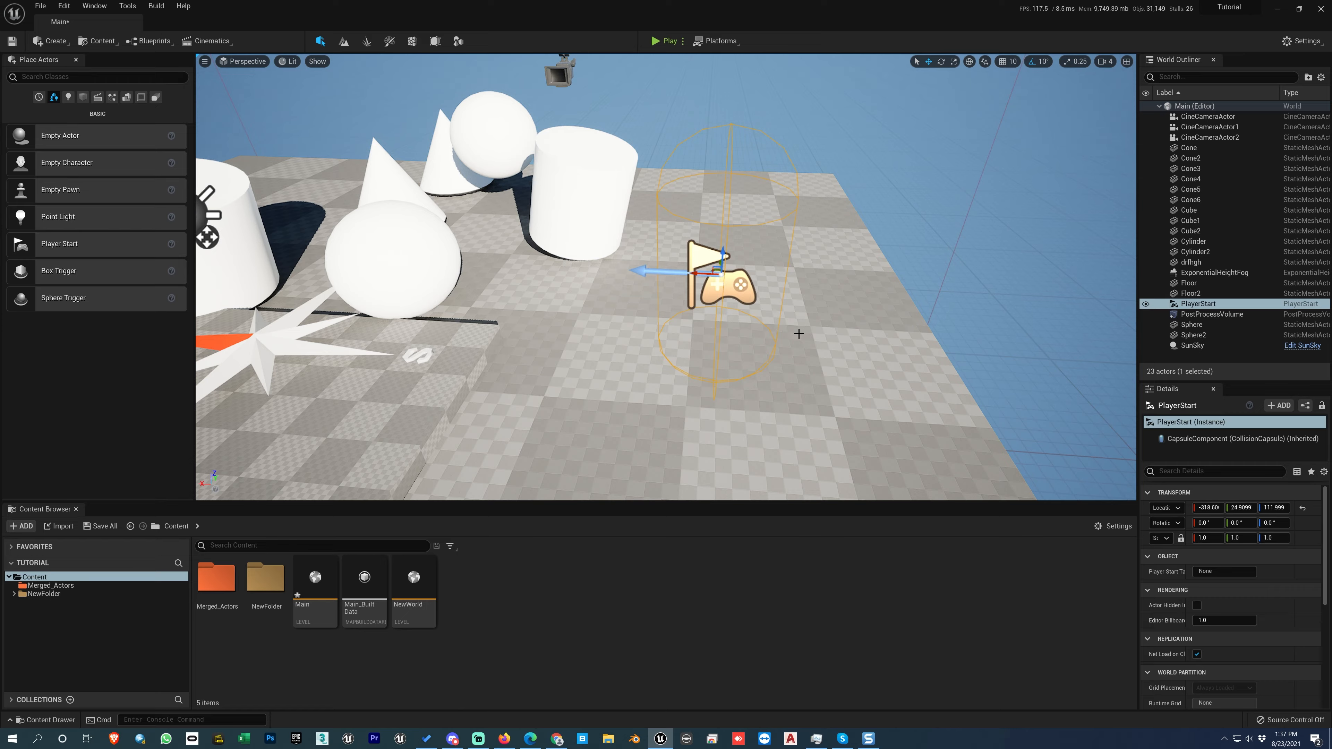
Rotate the PlayerStart to 60° about Z and play-test the level from its new direction.
{"action": "left_click_drag", "start_coordinate": [799, 334], "coordinate": [639, 320], "text": "alt"}
{"action": "key", "text": "e"}
{"action": "left_click_drag", "start_coordinate": [575, 235], "coordinate": [519, 236]}
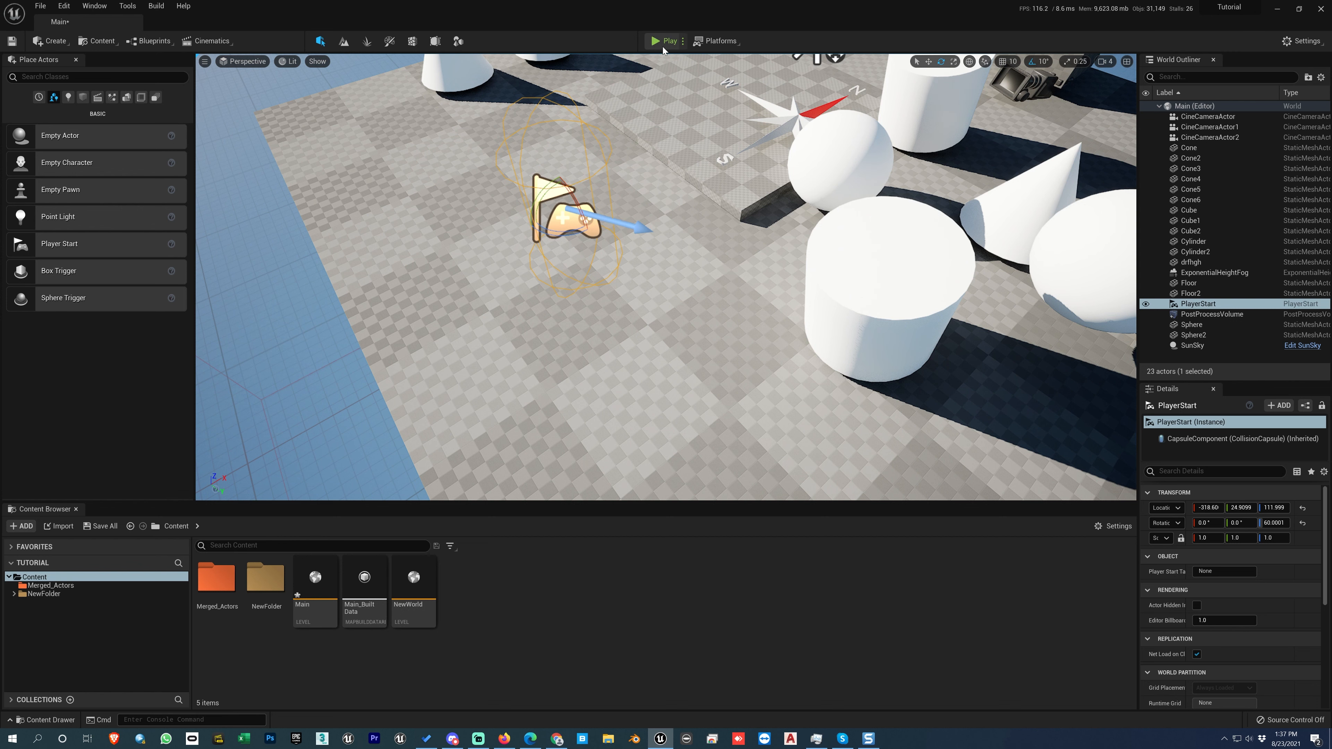
{"action": "left_click", "coordinate": [665, 41]}
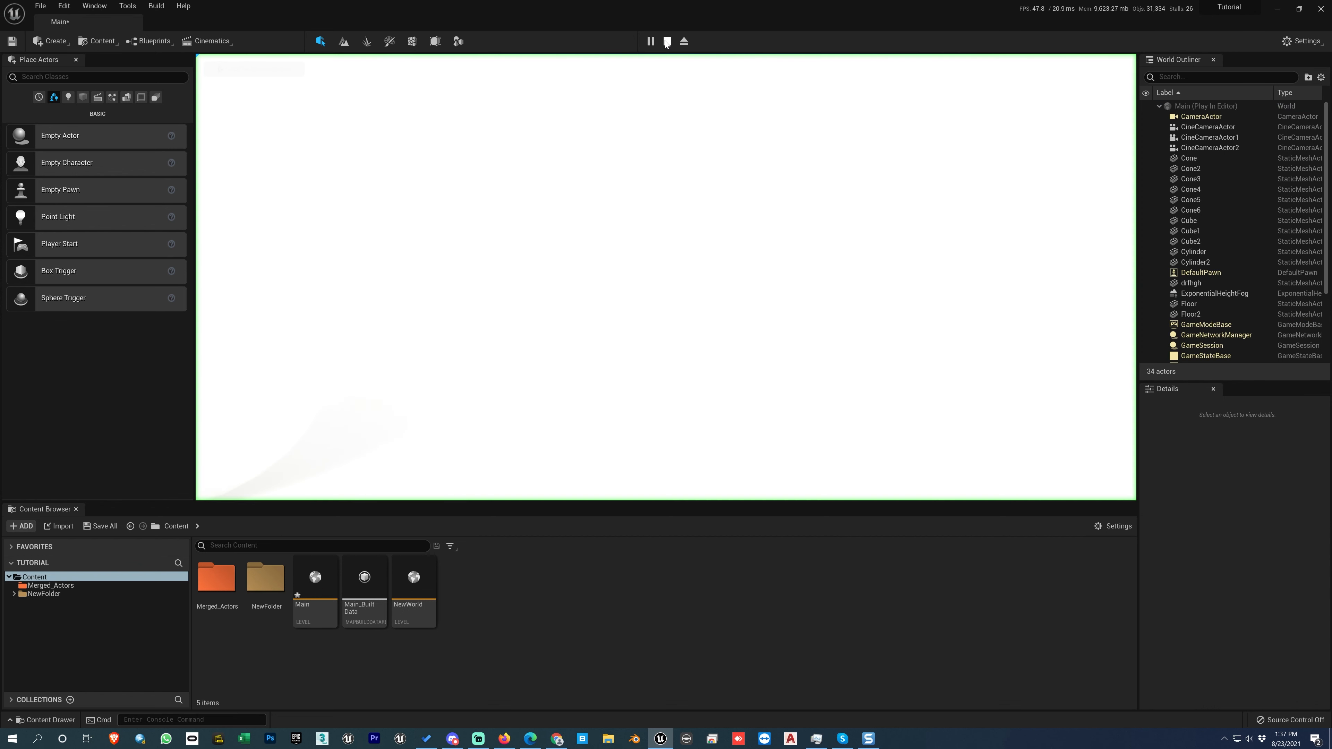
{"action": "left_click", "coordinate": [669, 148]}
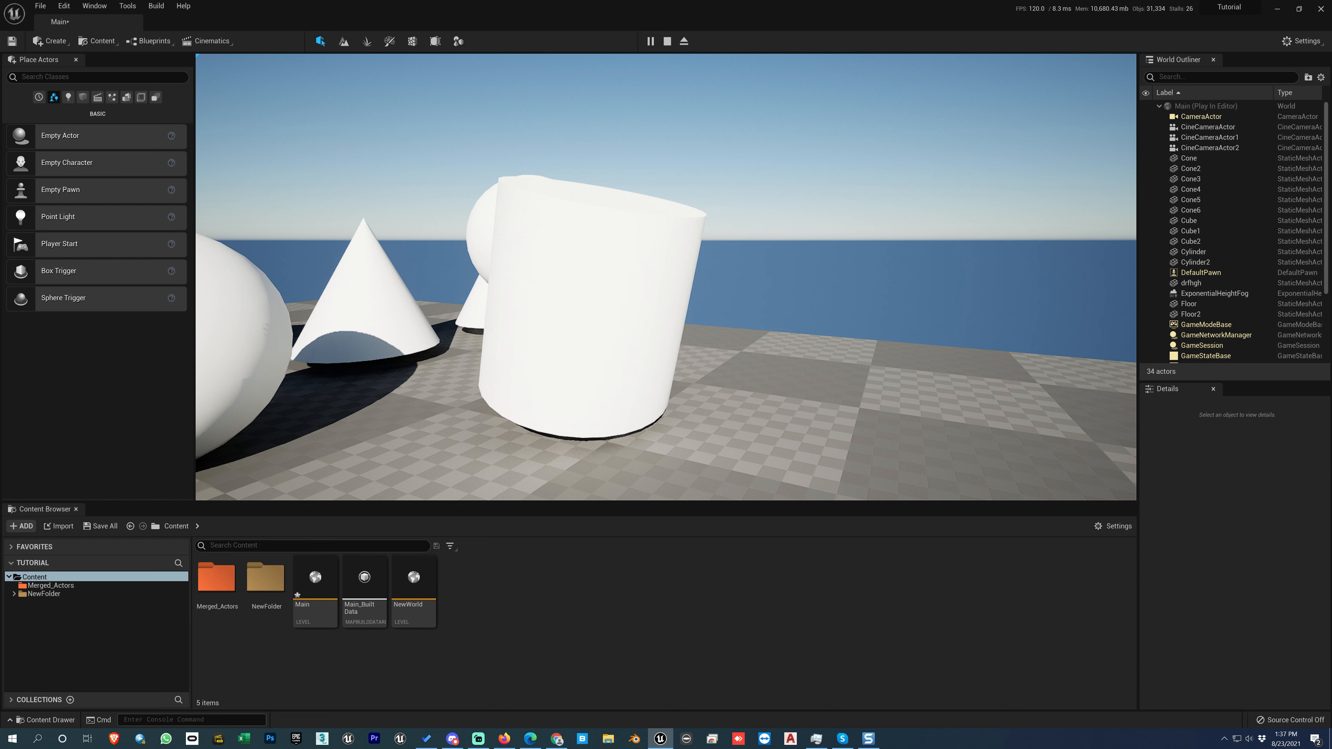
{"action": "key", "text": "Escape"}
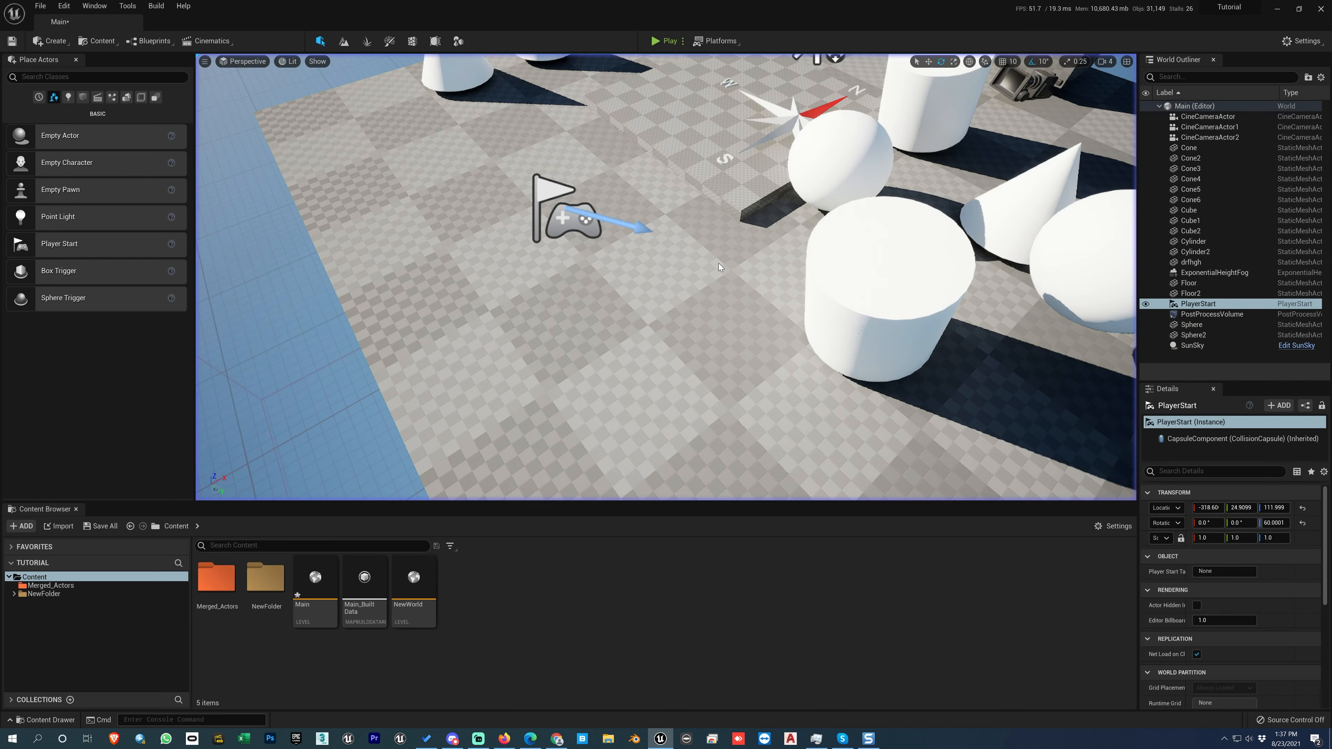
Place a second Player Start on the floor at about X -301, Y -181, Z 112, and undo its placement.
{"action": "right_click_drag", "start_coordinate": [703, 292], "coordinate": [597, 331]}
{"action": "scroll", "coordinate": [703, 292], "scroll_direction": "down", "scroll_amount": 8}
{"action": "scroll", "coordinate": [703, 292], "scroll_direction": "down", "scroll_amount": 3}
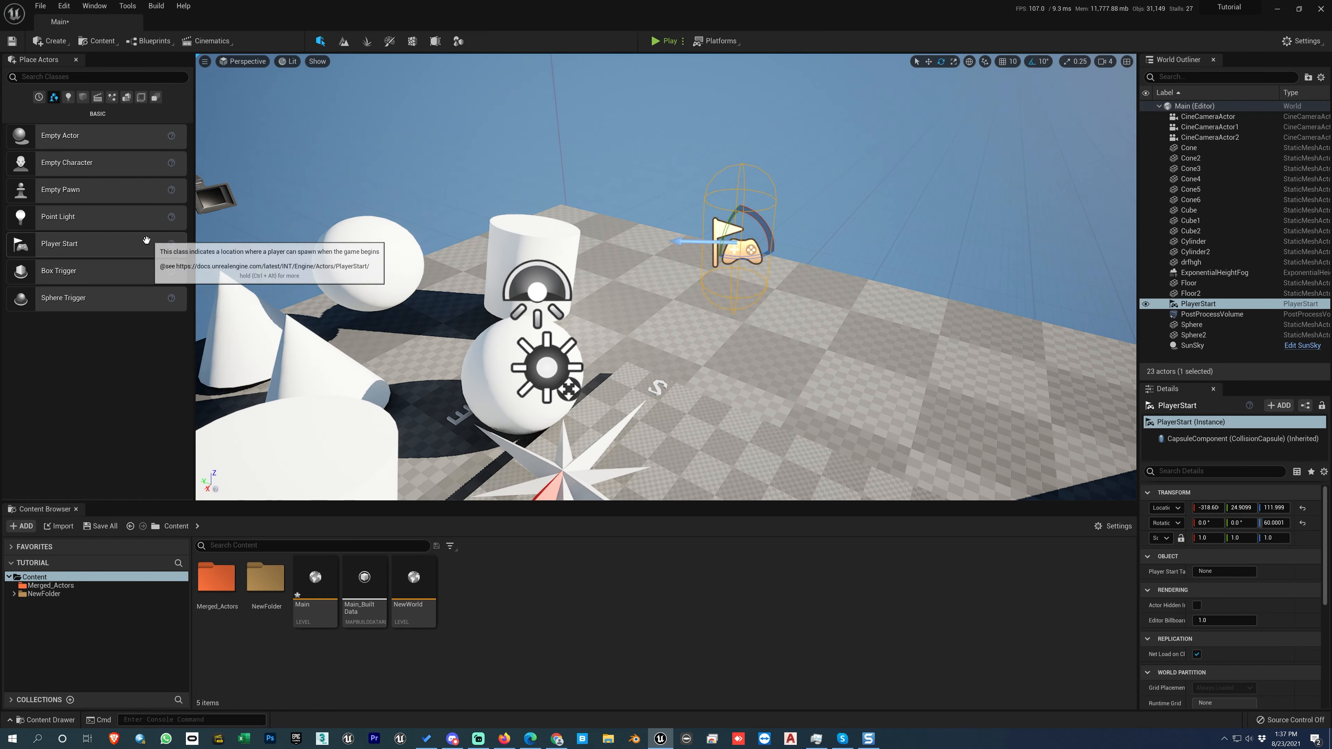
{"action": "left_click_drag", "start_coordinate": [59, 244], "coordinate": [912, 371]}
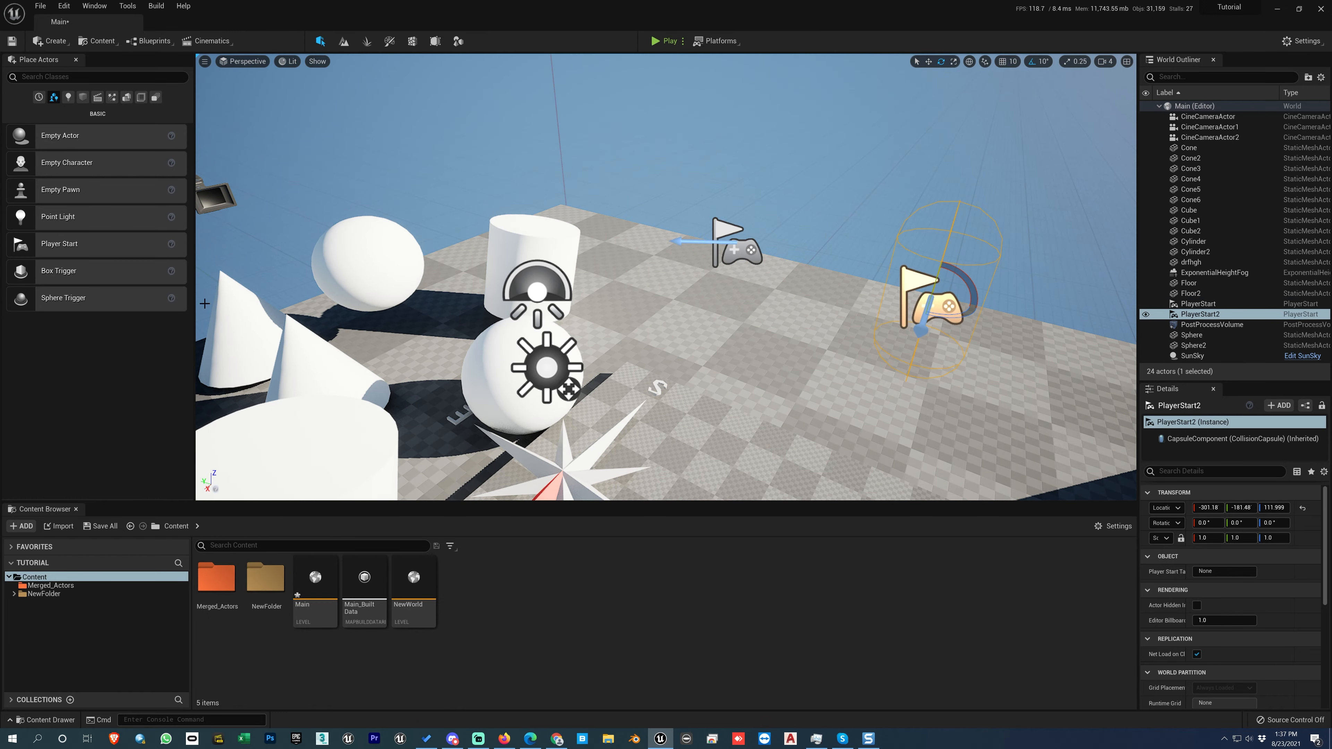
{"action": "left_click_drag", "start_coordinate": [728, 356], "coordinate": [750, 362]}
{"action": "key", "text": "ctrl+z"}
{"action": "key", "text": "ctrl+z"}
Try out a Box Trigger and a Sphere Trigger on the floor near the PlayerStart, and delete both.
{"action": "key", "text": "w"}
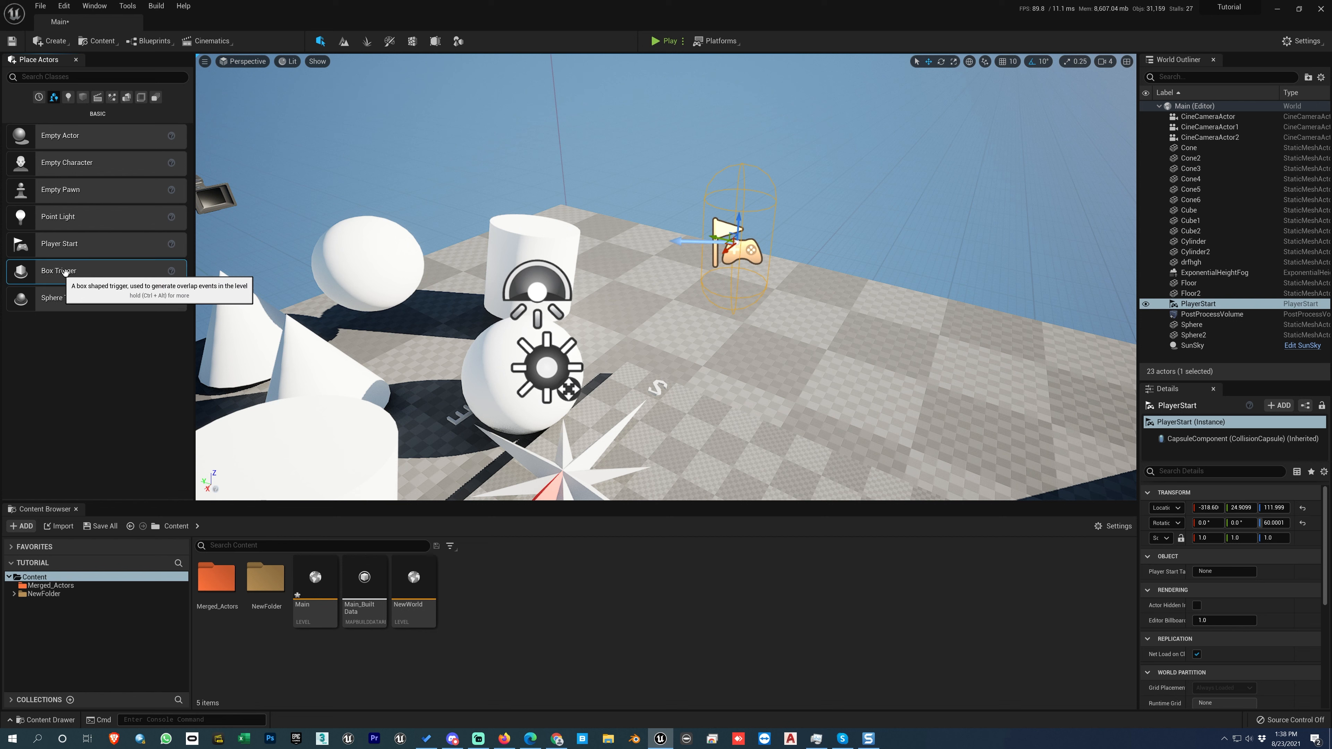
{"action": "left_click_drag", "start_coordinate": [59, 271], "coordinate": [777, 360]}
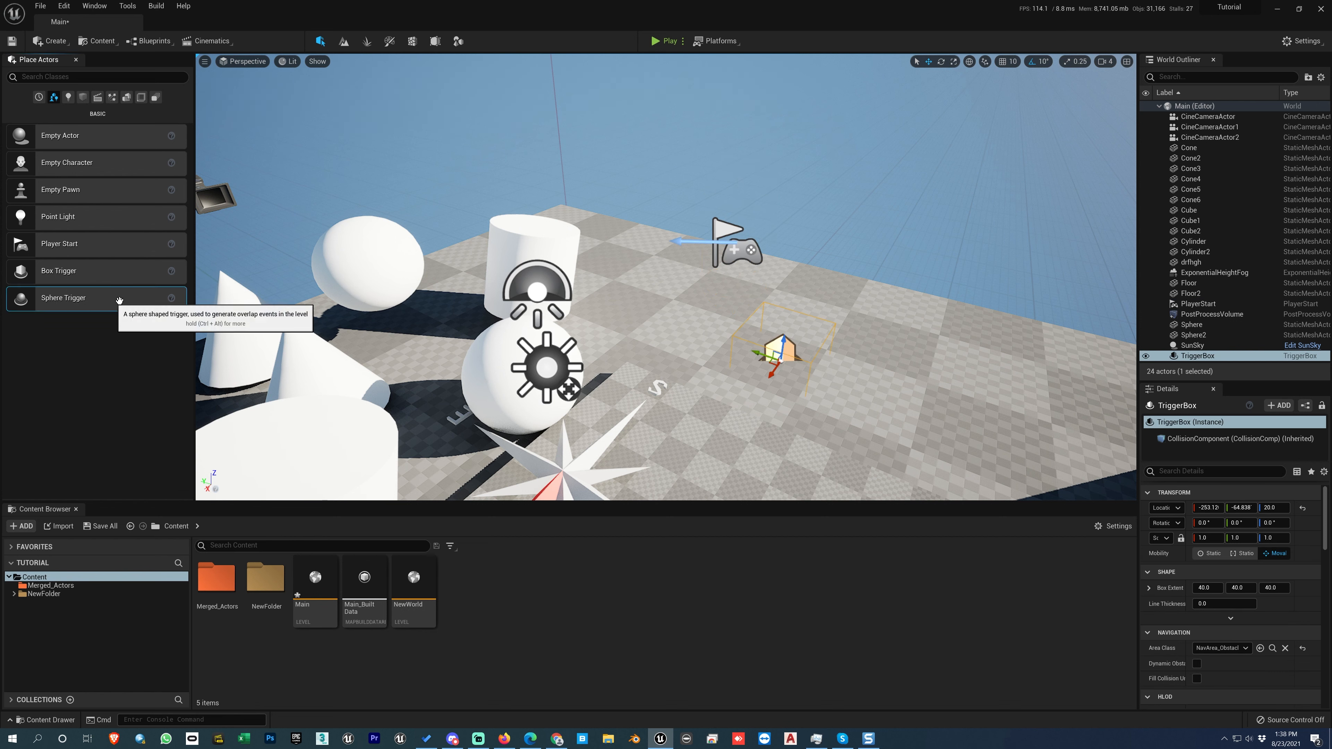
{"action": "left_click_drag", "start_coordinate": [148, 304], "coordinate": [942, 375]}
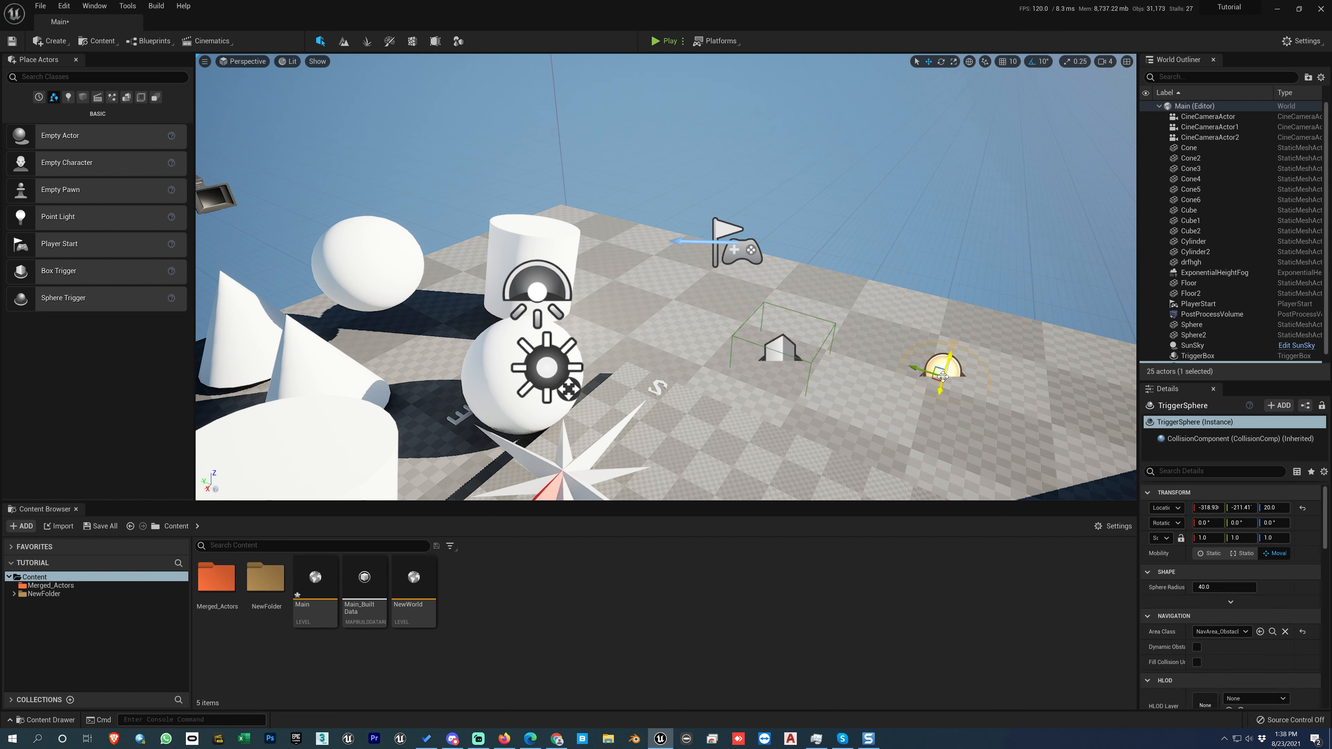
{"action": "key", "text": "Delete"}
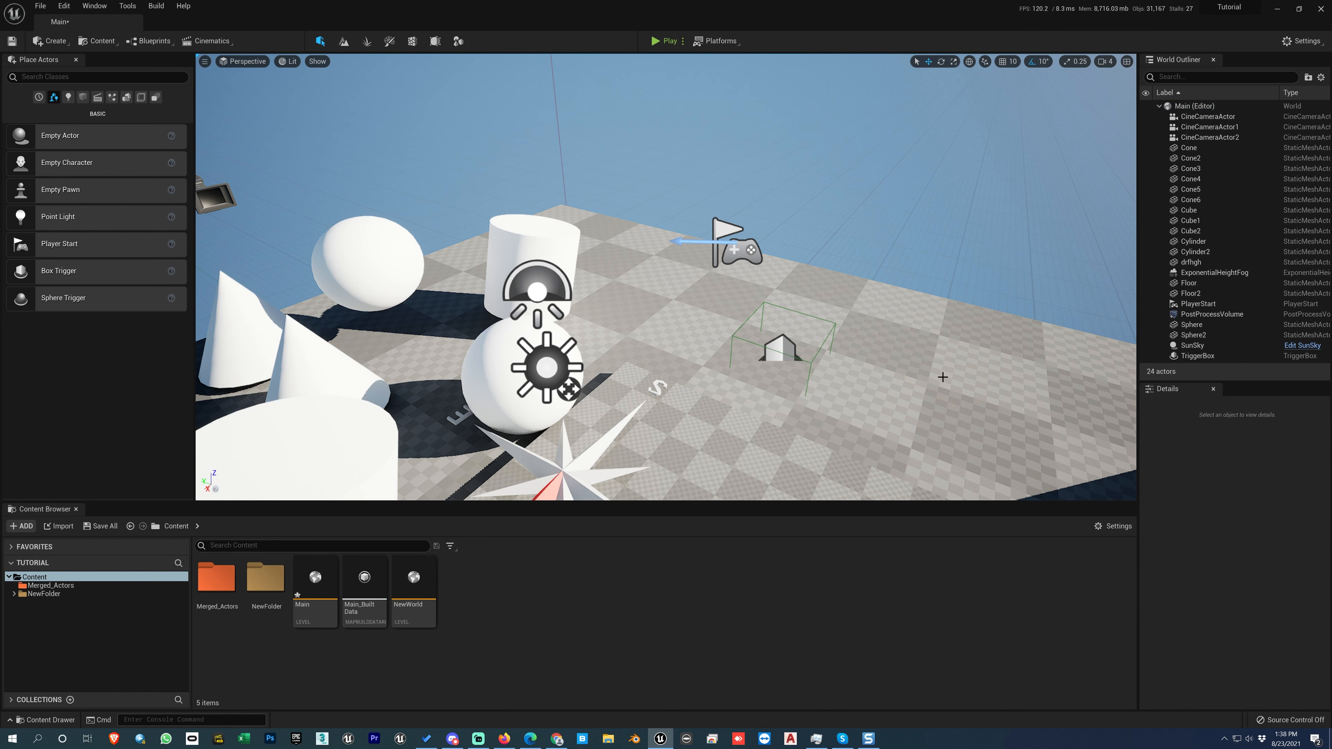
{"action": "left_click", "coordinate": [781, 355]}
{"action": "key", "text": "Delete"}
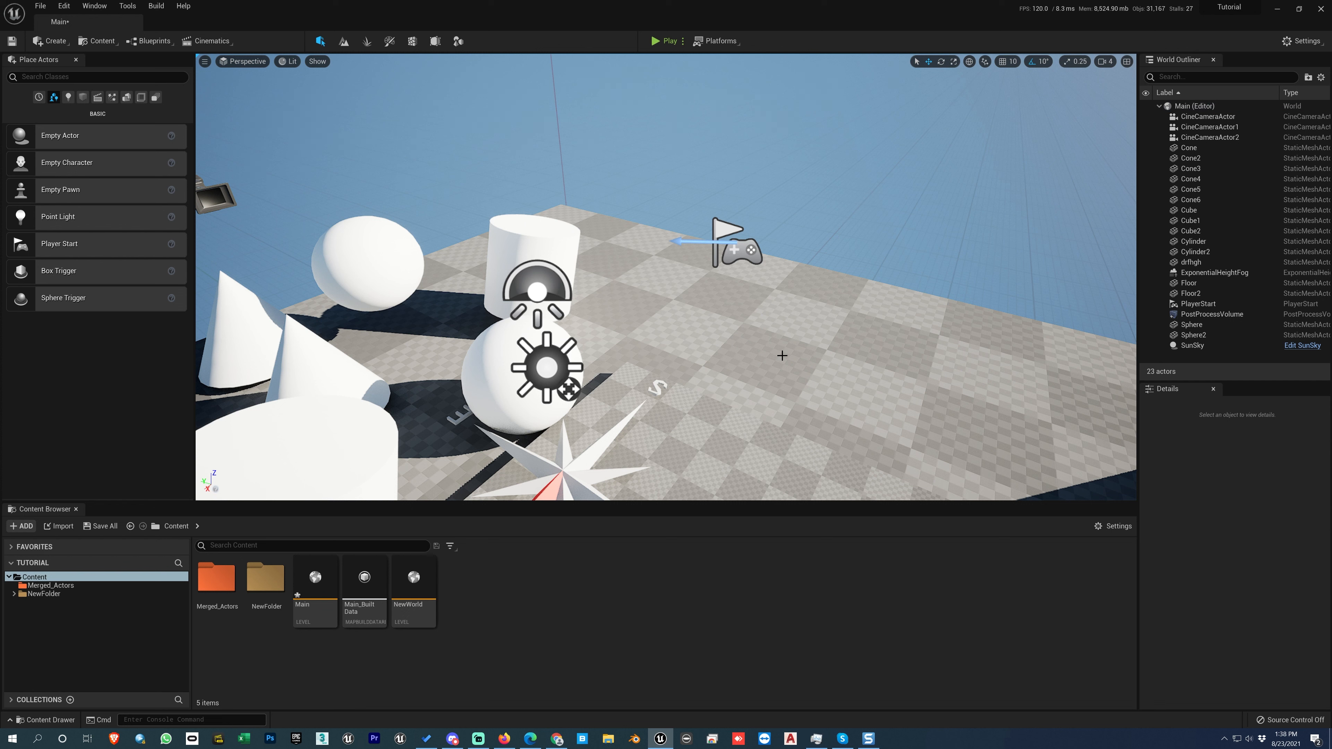
Show the Lights category of placeable actors and delete the existing SunSky actor from the level.
{"action": "left_click", "coordinate": [68, 97]}
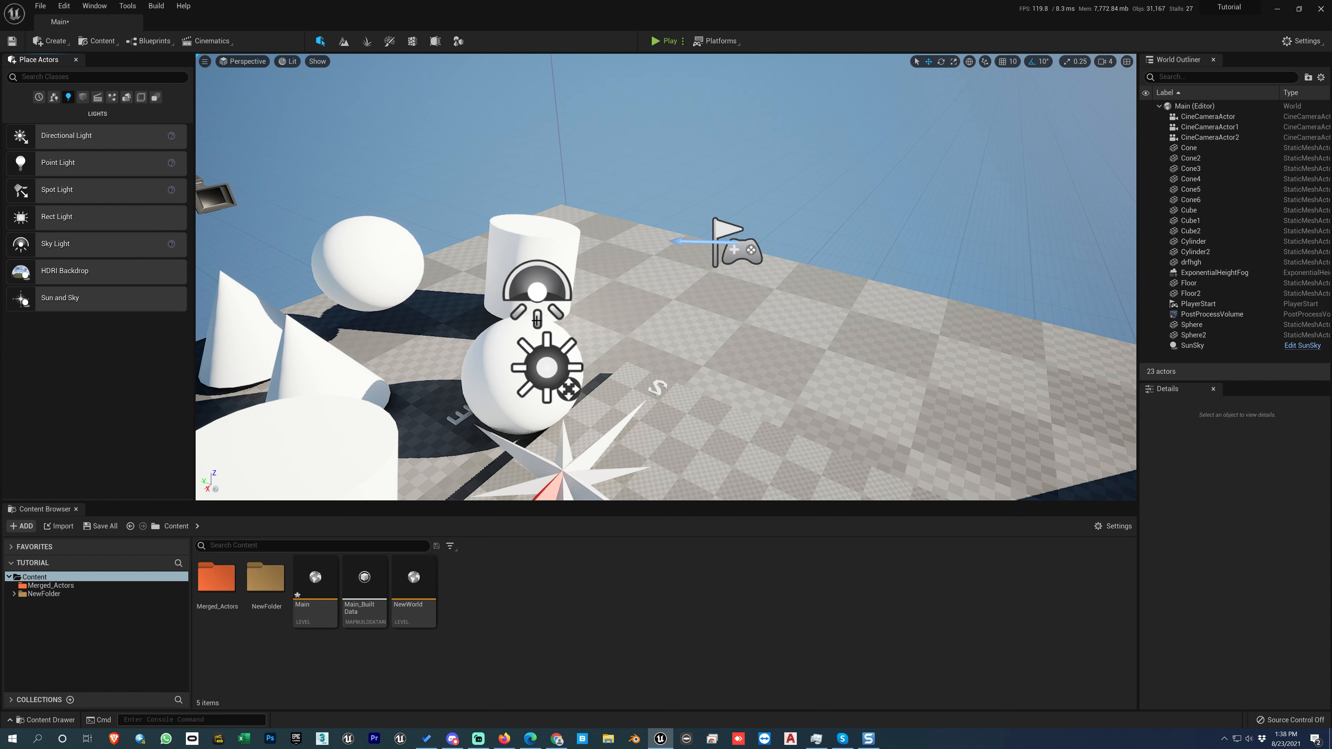
{"action": "scroll", "coordinate": [656, 384], "scroll_direction": "down", "scroll_amount": 2}
{"action": "left_click", "coordinate": [647, 389]}
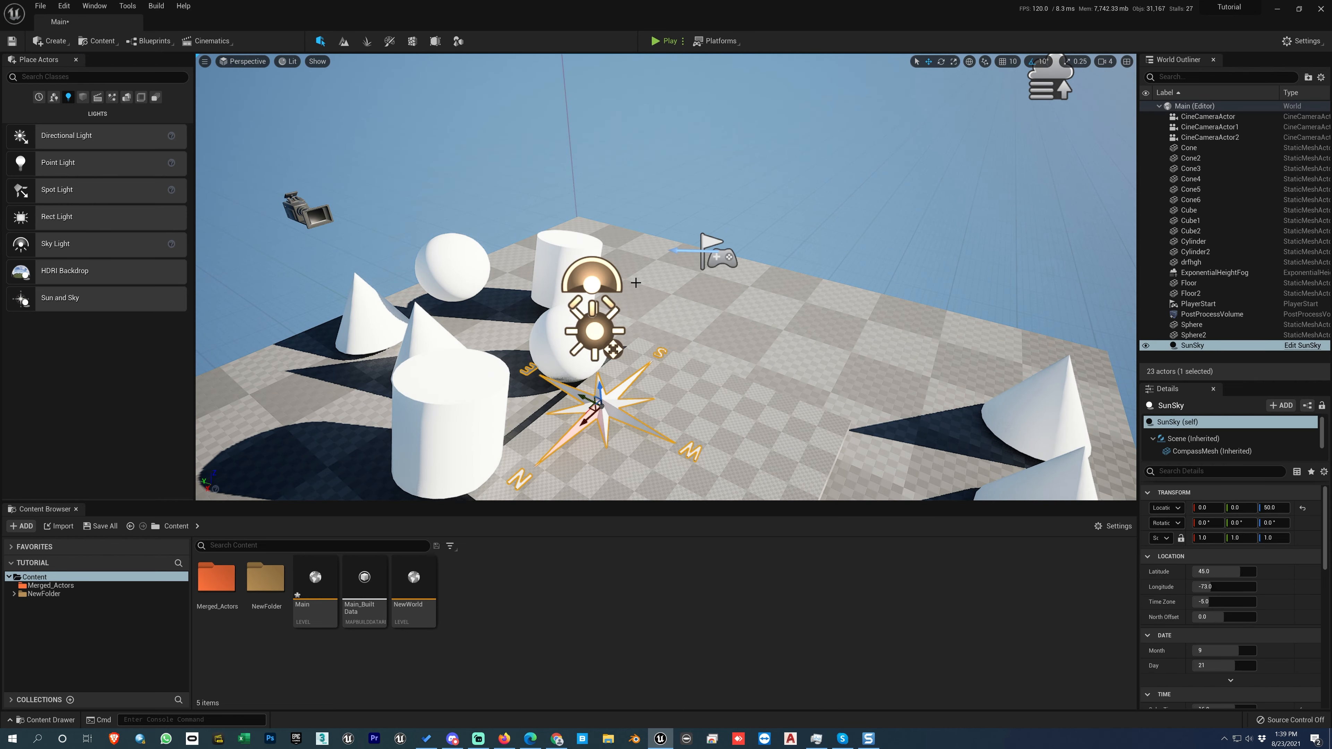
{"action": "key", "text": "Delete"}
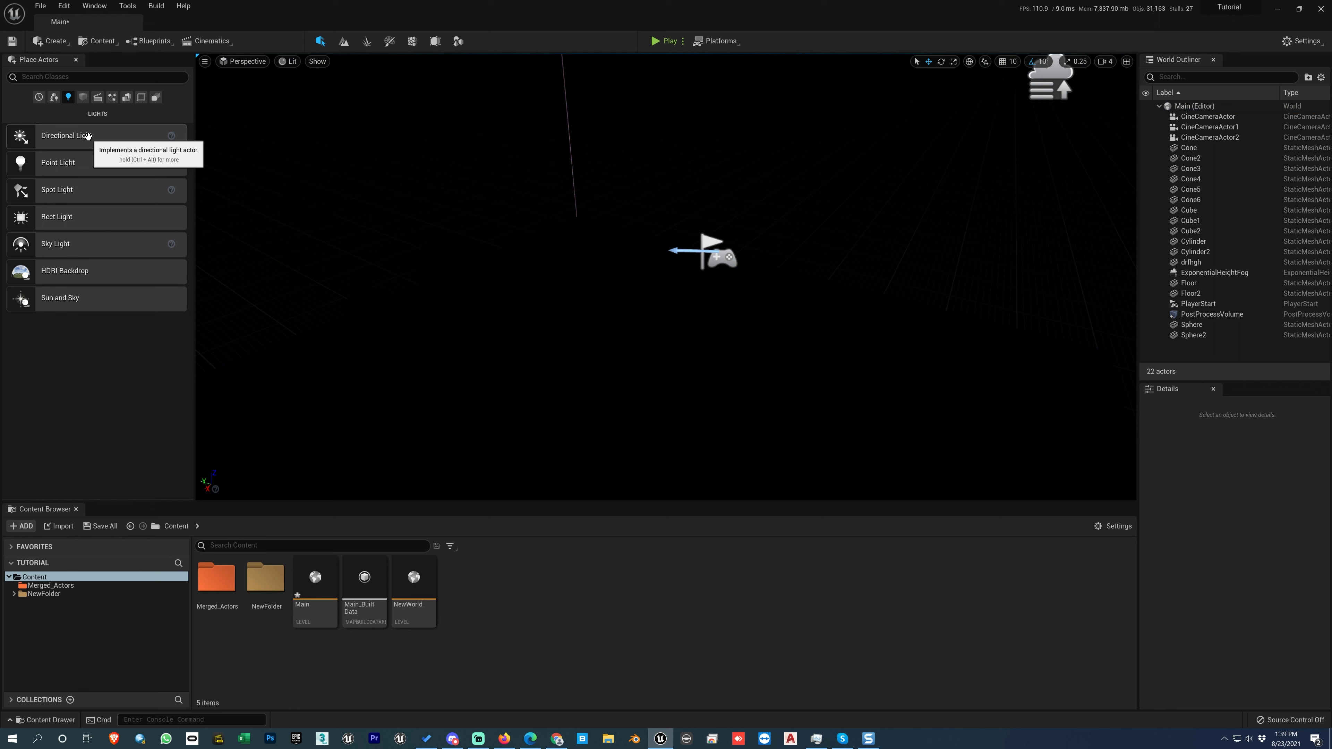
Place a Directional Light in the level at about X -194, Y -122, Z 214.
{"action": "left_click_drag", "start_coordinate": [83, 136], "coordinate": [793, 218]}
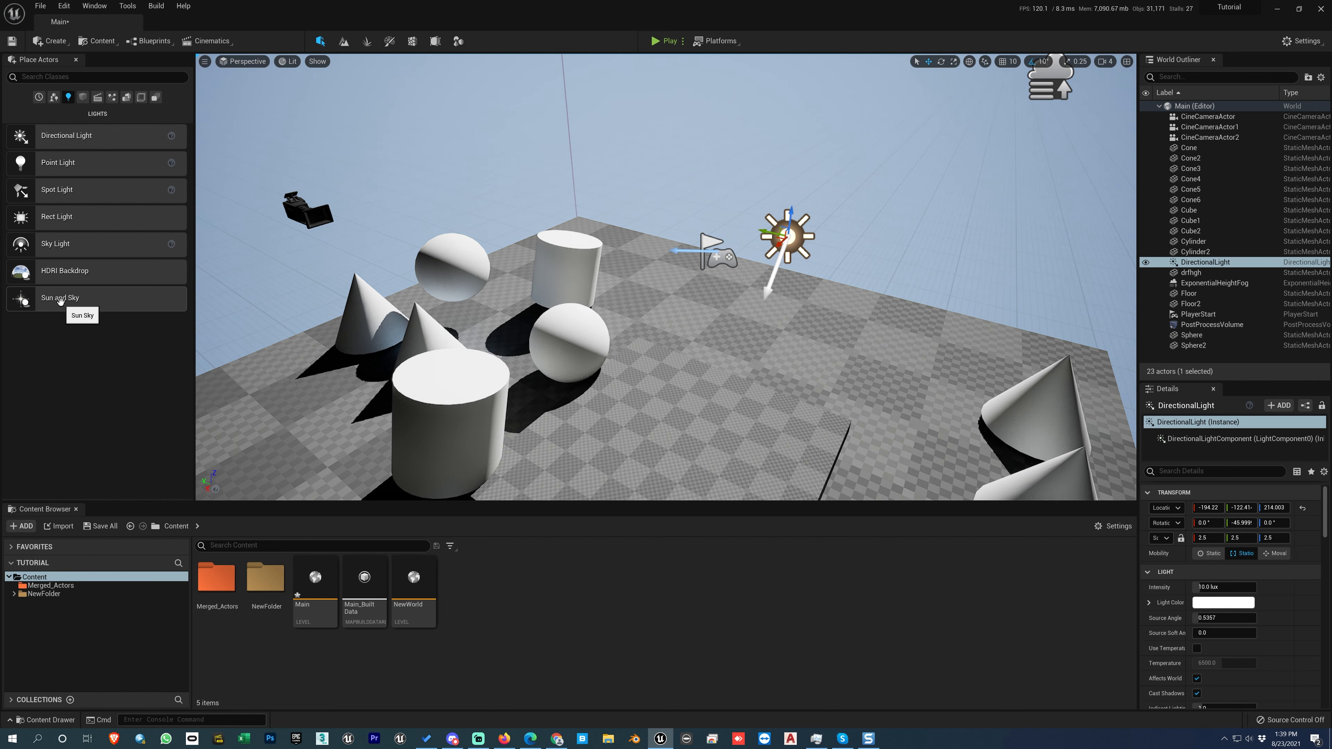
{"action": "left_click_drag", "start_coordinate": [772, 322], "coordinate": [702, 379], "text": "alt"}
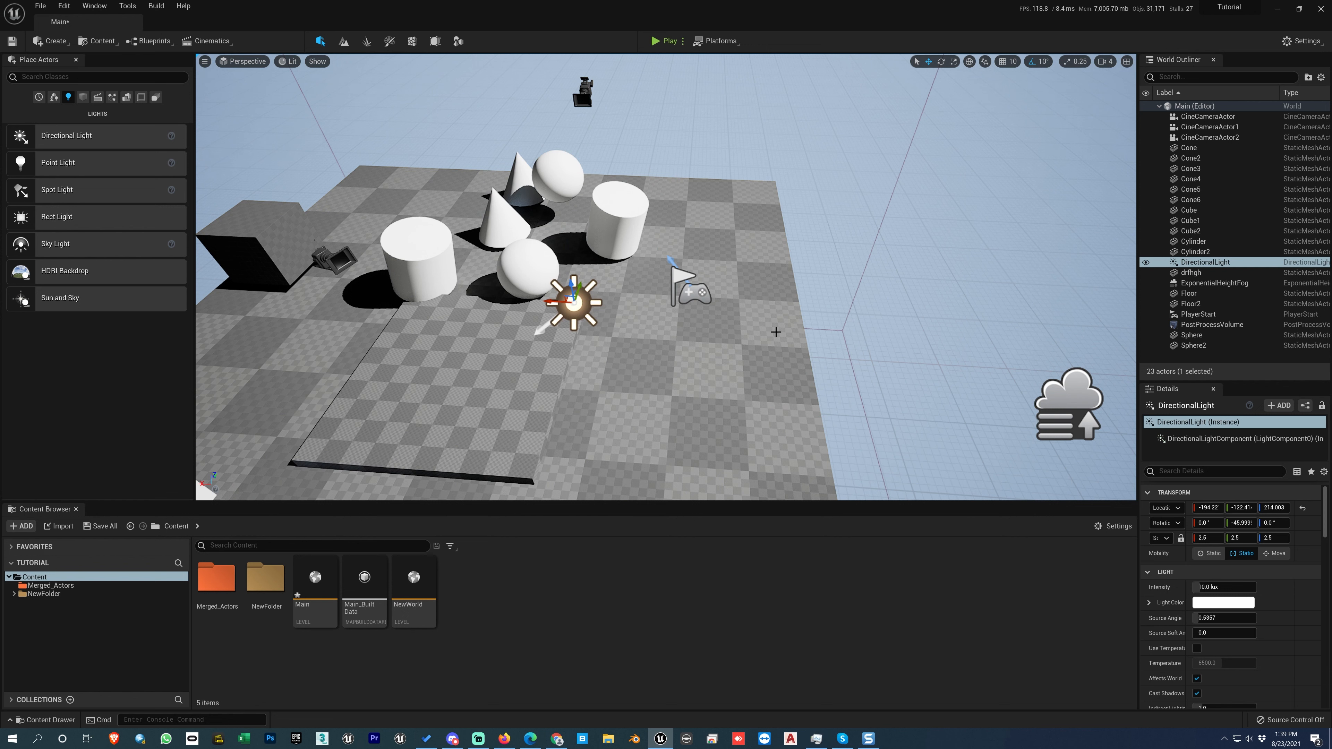
{"action": "left_click_drag", "start_coordinate": [600, 348], "coordinate": [658, 338], "text": "alt"}
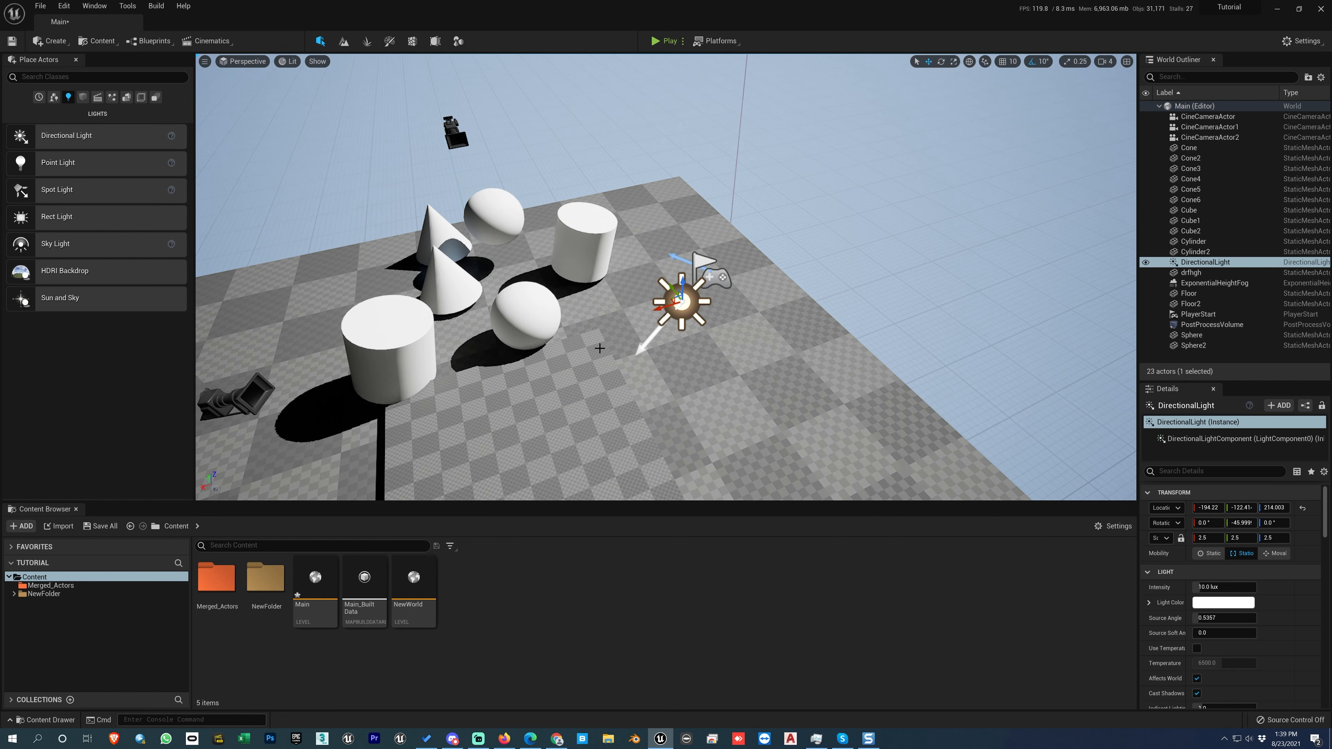
Rotate the DirectionalLight freehand to about X -6°, Y -55°, Z 25°.
{"action": "key", "text": "e"}
{"action": "left_click_drag", "start_coordinate": [670, 331], "coordinate": [760, 299]}
{"action": "mouse_move", "coordinate": [818, 229]}
{"action": "left_mouse_down"}
{"action": "mouse_move", "coordinate": [778, 220]}
{"action": "mouse_move", "coordinate": [828, 231]}
{"action": "left_mouse_up"}
{"action": "left_click_drag", "start_coordinate": [850, 294], "coordinate": [797, 332], "text": "alt"}
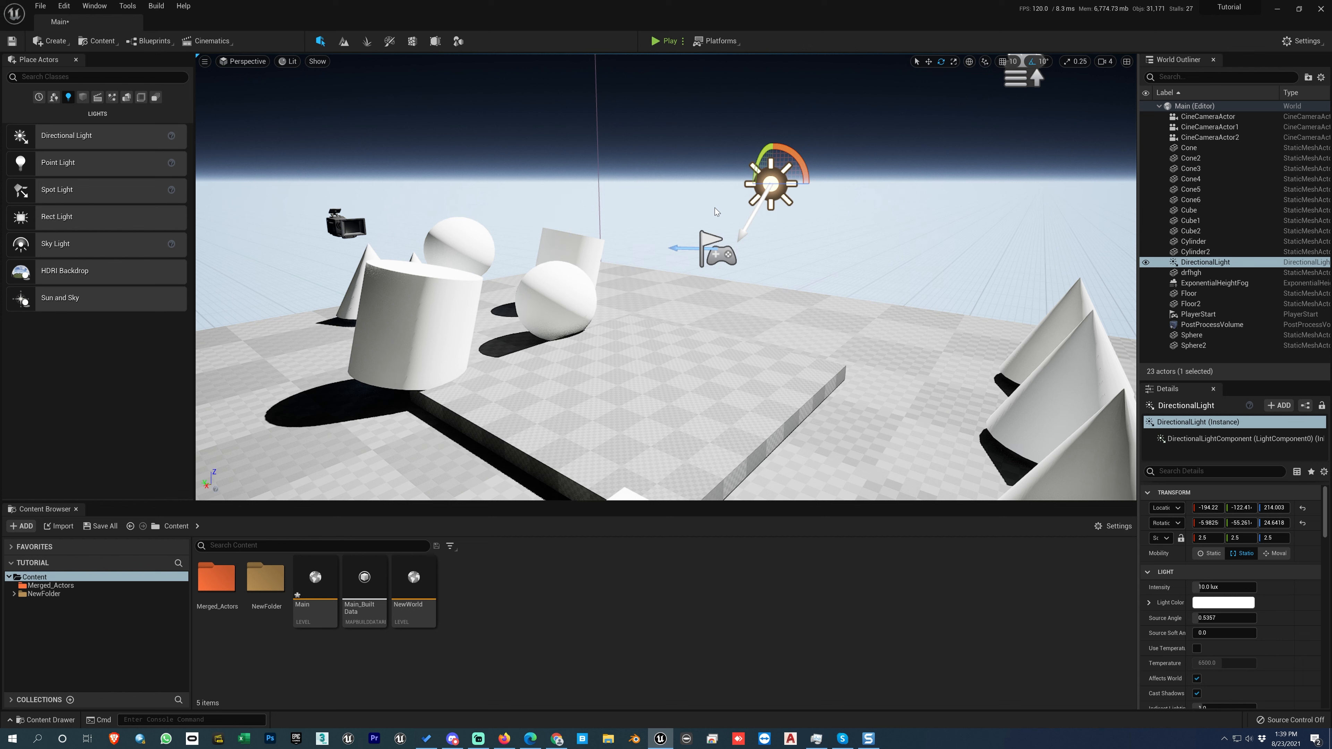
Select the Cylinder behind the sphere and set its location to X -156, Y 245, Z 91.
{"action": "left_click", "coordinate": [575, 250]}
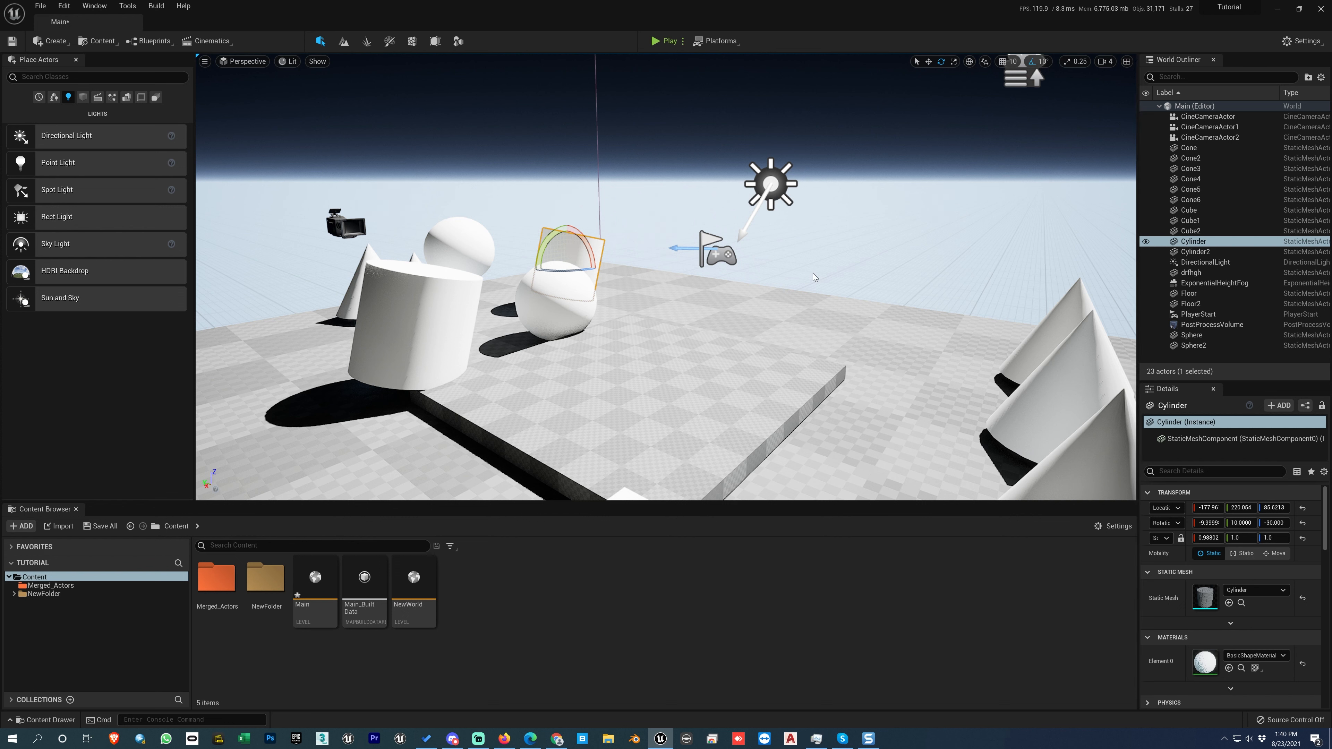
{"action": "left_click_drag", "start_coordinate": [1208, 507], "coordinate": [1243, 507]}
{"action": "left_click_drag", "start_coordinate": [1273, 508], "coordinate": [1214, 508]}
{"action": "left_click_drag", "start_coordinate": [1241, 507], "coordinate": [1251, 508]}
{"action": "left_click_drag", "start_coordinate": [1273, 508], "coordinate": [1272, 508]}
Rotate the Cylinder to about 18°, 42.4°, 14.4° and scale it to about 1.155, 1.131, 1.102, trying the scale lock.
{"action": "left_click_drag", "start_coordinate": [1207, 524], "coordinate": [1293, 524]}
{"action": "left_click_drag", "start_coordinate": [1203, 541], "coordinate": [1246, 538]}
{"action": "left_click_drag", "start_coordinate": [1273, 538], "coordinate": [1278, 538]}
{"action": "left_click", "coordinate": [1181, 538]}
{"action": "left_click_drag", "start_coordinate": [1207, 539], "coordinate": [1199, 536]}
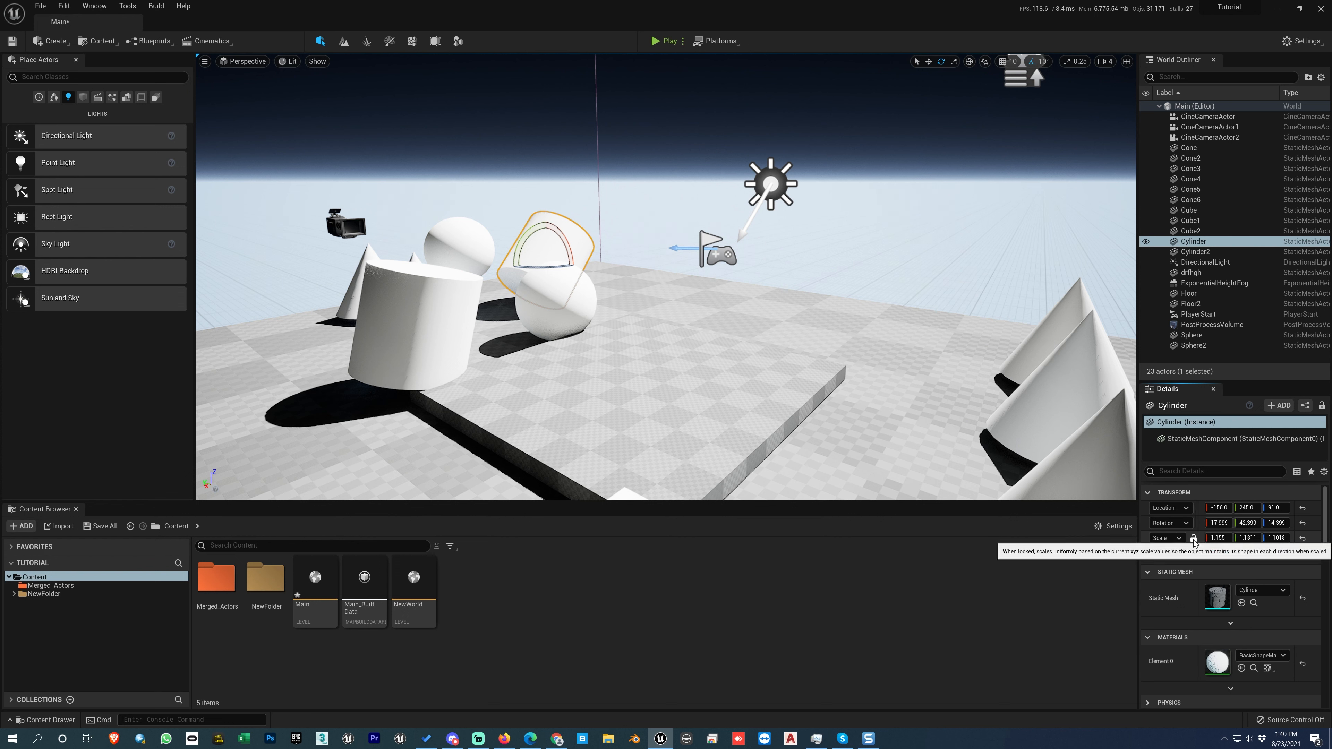
Scale the Cylinder to about 1.30, 1.25, 1.15, using both independent and locked proportional scaling.
{"action": "left_click", "coordinate": [1192, 540]}
{"action": "left_click_drag", "start_coordinate": [1217, 538], "coordinate": [1244, 538]}
{"action": "key", "text": "f"}
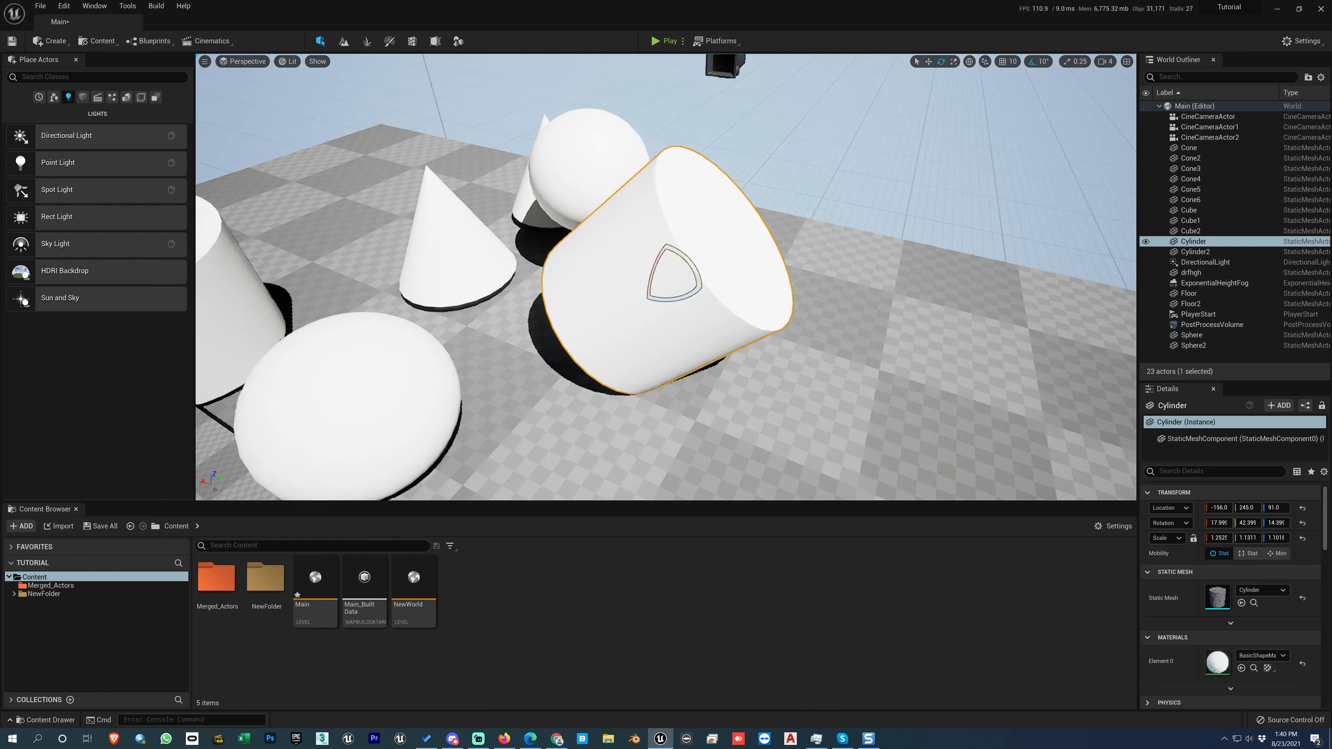
{"action": "left_click_drag", "start_coordinate": [786, 315], "coordinate": [504, 281], "text": "alt"}
{"action": "mouse_move", "coordinate": [1247, 538]}
{"action": "left_mouse_down"}
{"action": "mouse_move", "coordinate": [1269, 537]}
{"action": "mouse_move", "coordinate": [1226, 538]}
{"action": "left_mouse_up"}
{"action": "left_click", "coordinate": [1194, 539]}
{"action": "left_click_drag", "start_coordinate": [816, 399], "coordinate": [629, 441], "text": "alt"}
{"action": "scroll", "coordinate": [629, 440], "scroll_direction": "down", "scroll_amount": 5}
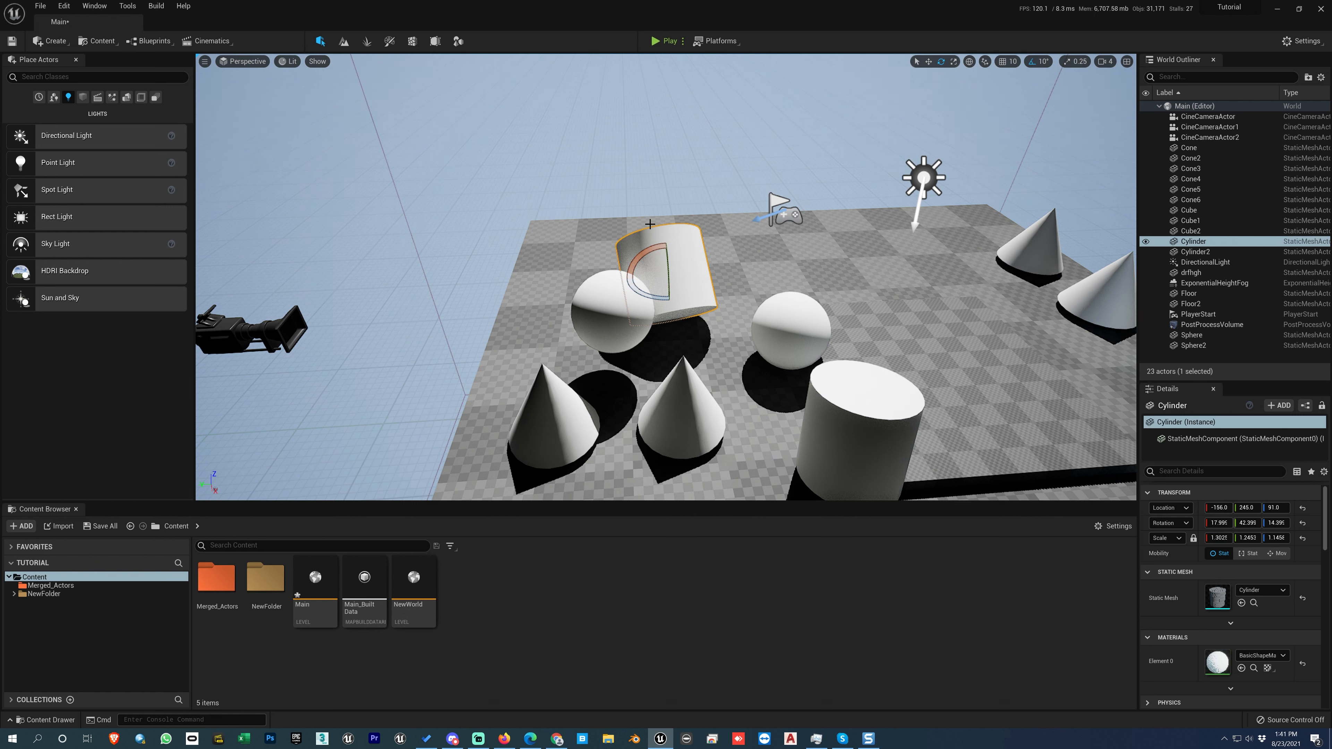
Set the DirectionalLight's location to X -185, Y -110, Z 212 and its rotation to about 122.4°, 320.4°, 31.8°.
{"action": "left_click", "coordinate": [924, 178]}
{"action": "left_click_drag", "start_coordinate": [1218, 523], "coordinate": [1258, 523]}
{"action": "left_click_drag", "start_coordinate": [1247, 523], "coordinate": [1297, 523]}
{"action": "left_click_drag", "start_coordinate": [1217, 523], "coordinate": [1206, 523]}
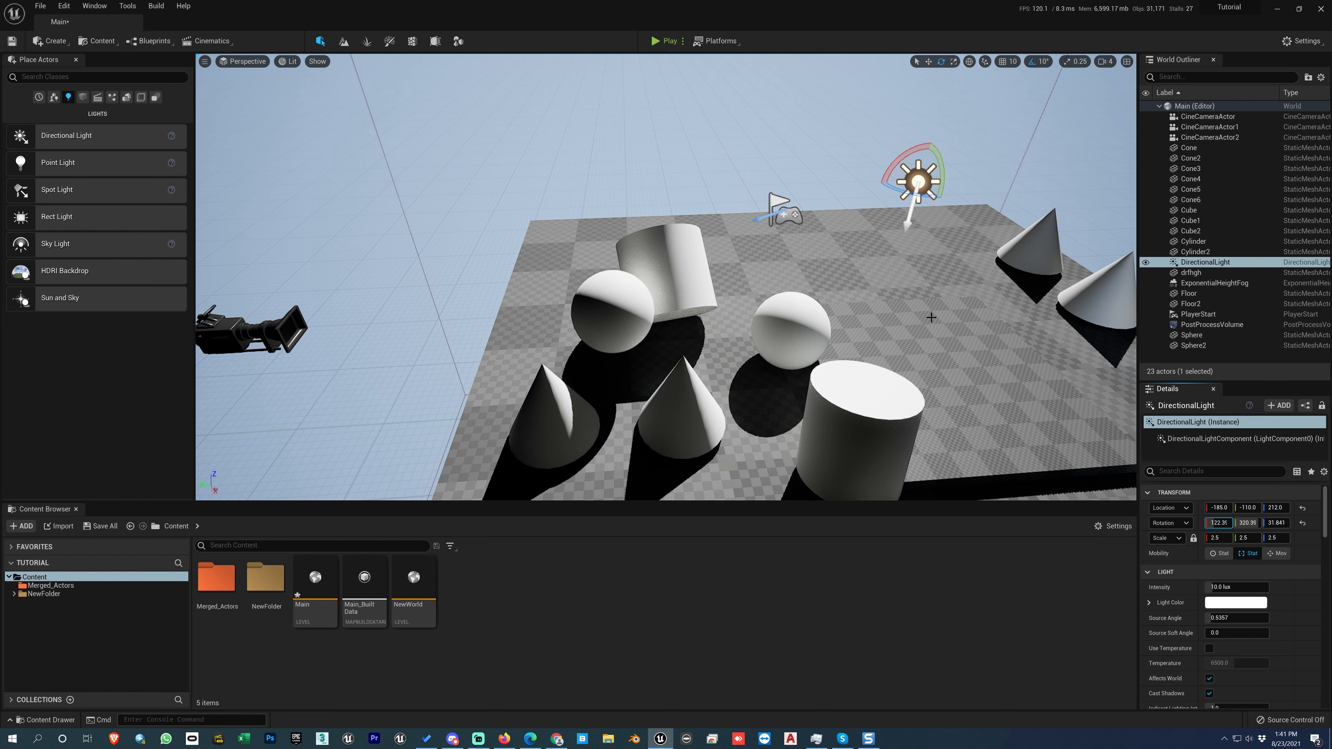
Rotate the DirectionalLight to about 125.9°, 309.9°, 24.6° and scale it to 2.525, 2.515, 2.51.
{"action": "left_click_drag", "start_coordinate": [937, 330], "coordinate": [871, 328], "text": "alt"}
{"action": "right_click_drag", "start_coordinate": [870, 327], "coordinate": [765, 325]}
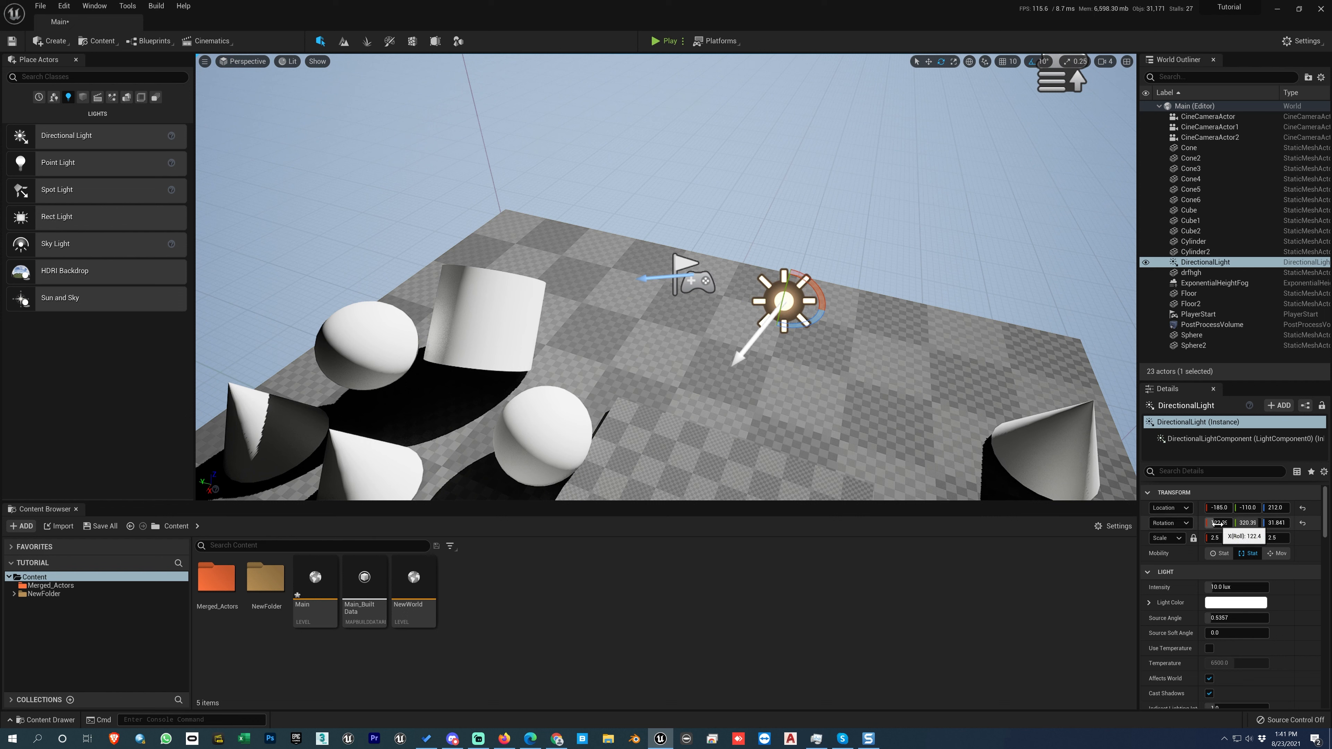
{"action": "left_click_drag", "start_coordinate": [1217, 523], "coordinate": [1271, 523]}
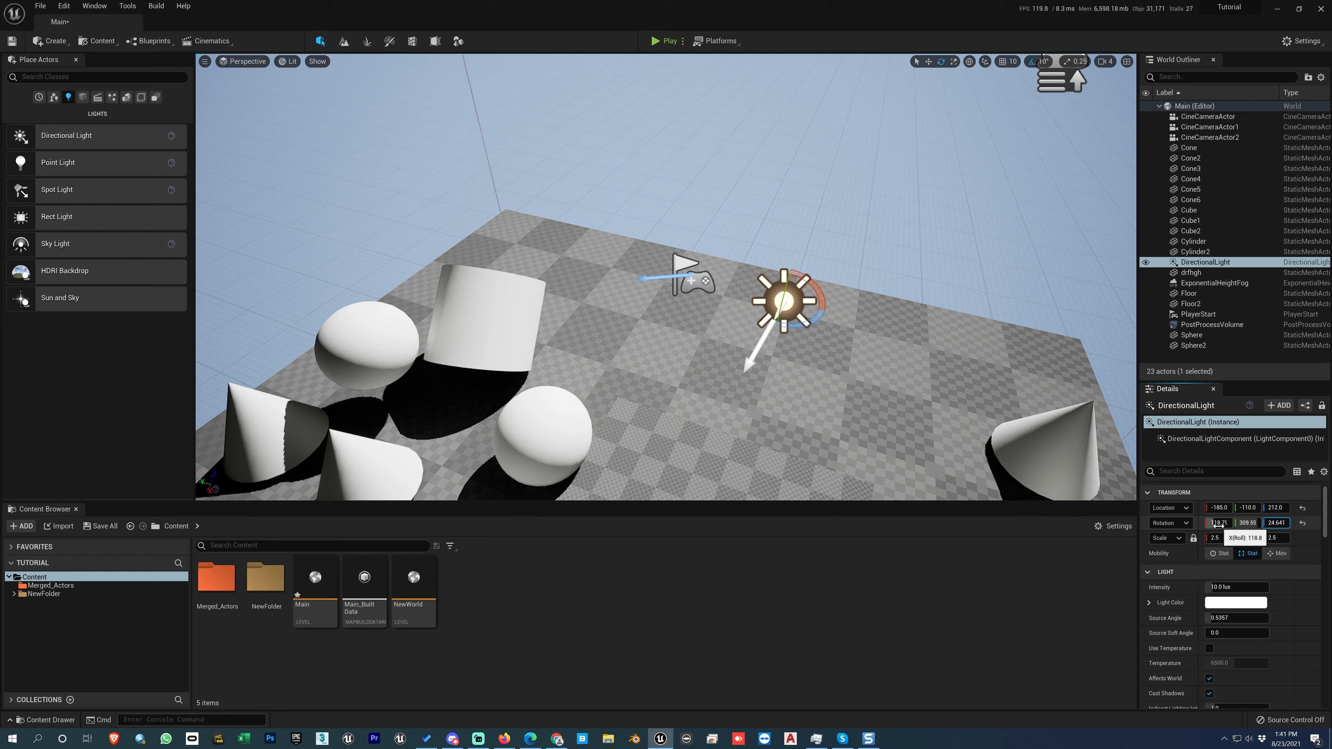
{"action": "left_click_drag", "start_coordinate": [1218, 523], "coordinate": [1230, 538]}
{"action": "left_click_drag", "start_coordinate": [1247, 539], "coordinate": [1227, 538]}
{"action": "left_click", "coordinate": [1277, 539]}
{"action": "left_click", "coordinate": [1250, 539]}
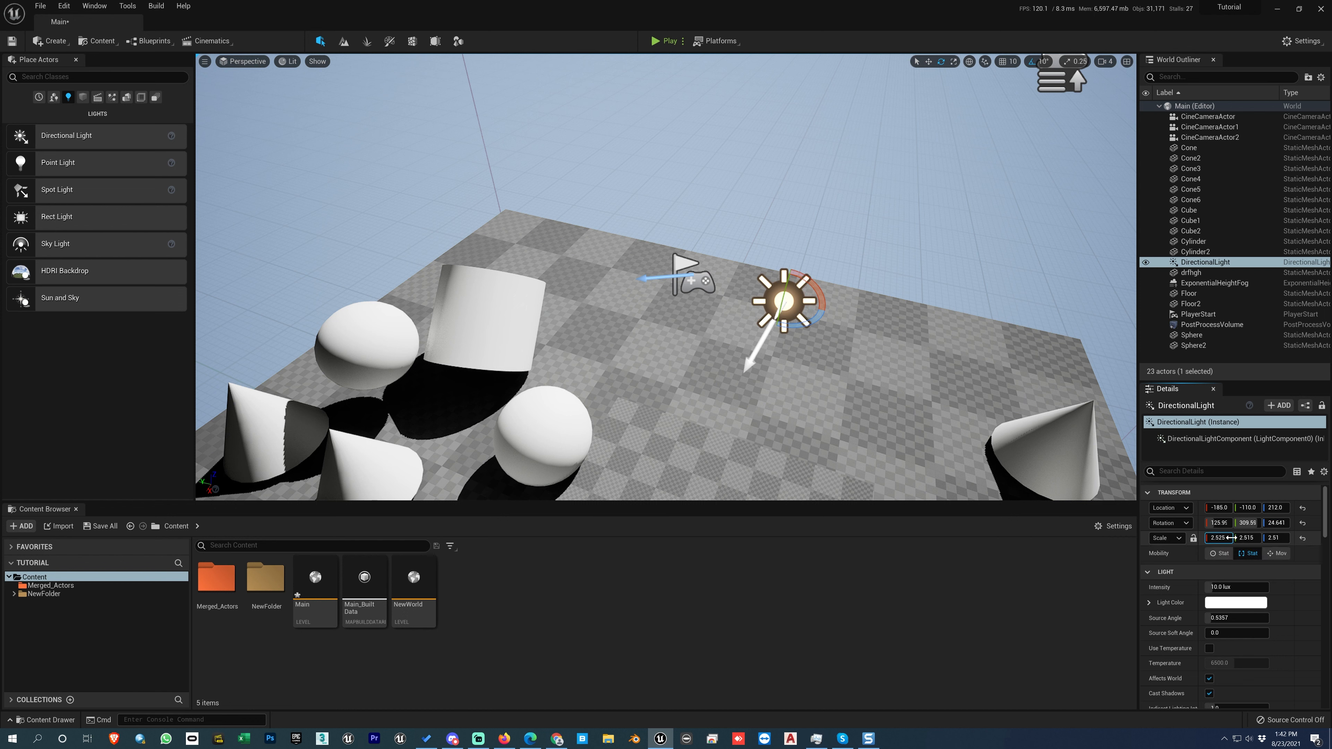
Rotate the DirectionalLight freehand to about 132.4°, 298.5°, 39° and enlarge the Details area to show more light properties.
{"action": "left_click_drag", "start_coordinate": [821, 295], "coordinate": [813, 320]}
{"action": "right_click_drag", "start_coordinate": [841, 369], "coordinate": [813, 380]}
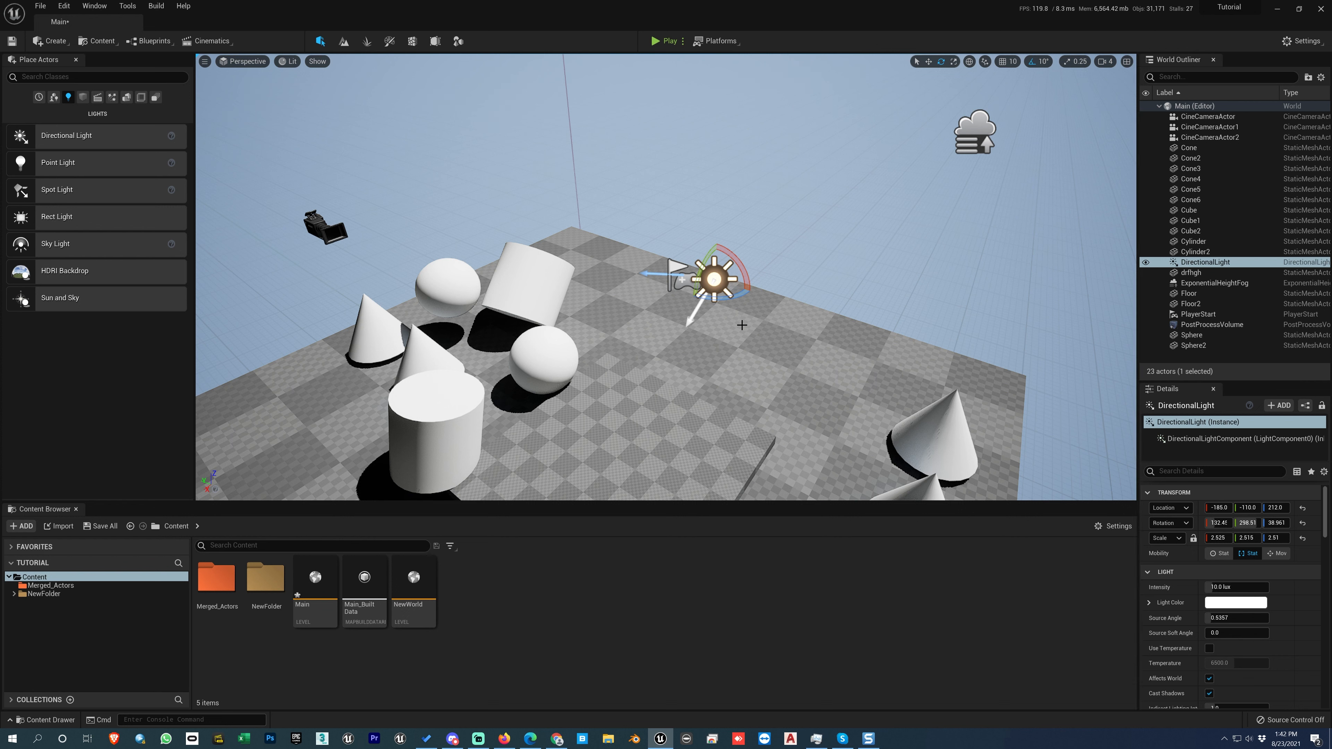
{"action": "left_click_drag", "start_coordinate": [1227, 380], "coordinate": [1227, 203]}
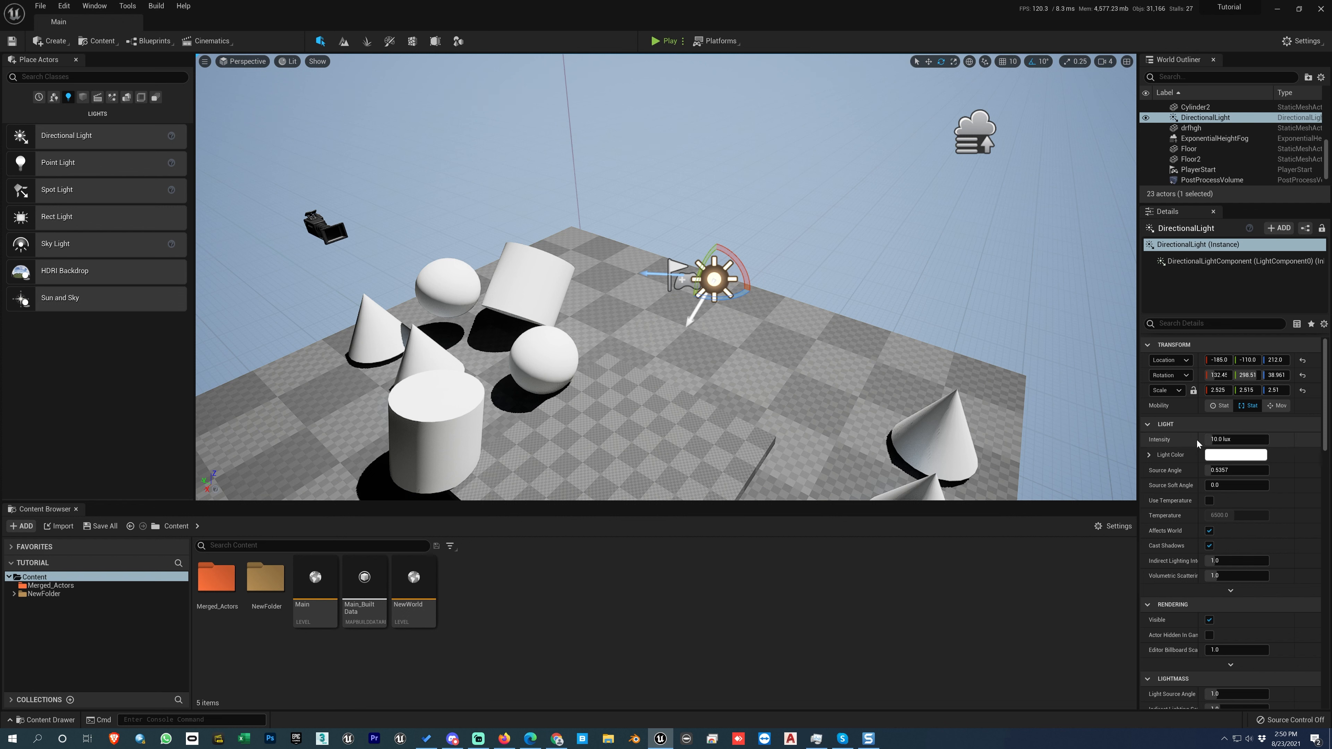
Try DirectionalLight intensities of 2 and 30 lux, and set the intensity to 50 lux.
{"action": "left_click", "coordinate": [1212, 439]}
{"action": "type", "text": "20"}
{"action": "key", "text": "Return"}
{"action": "type", "text": "30"}
{"action": "key", "text": "Return"}
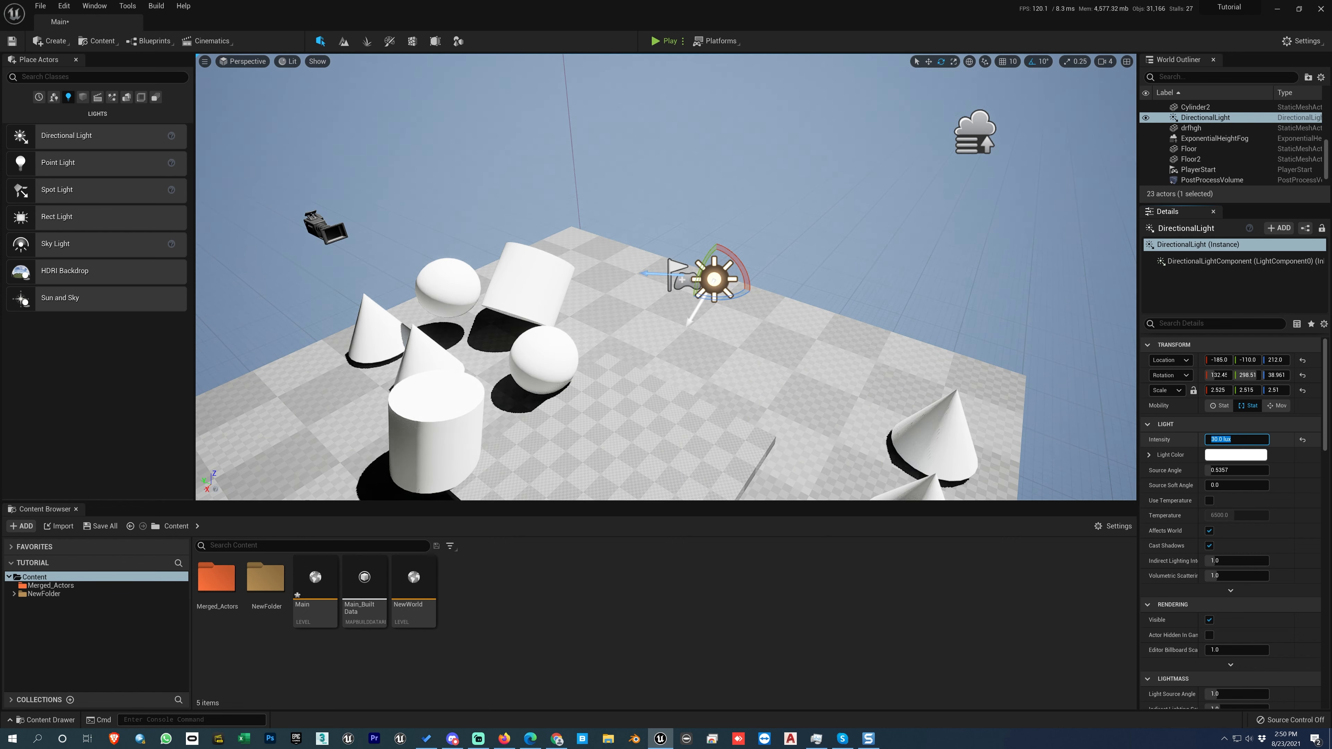
{"action": "type", "text": "50"}
{"action": "key", "text": "Return"}
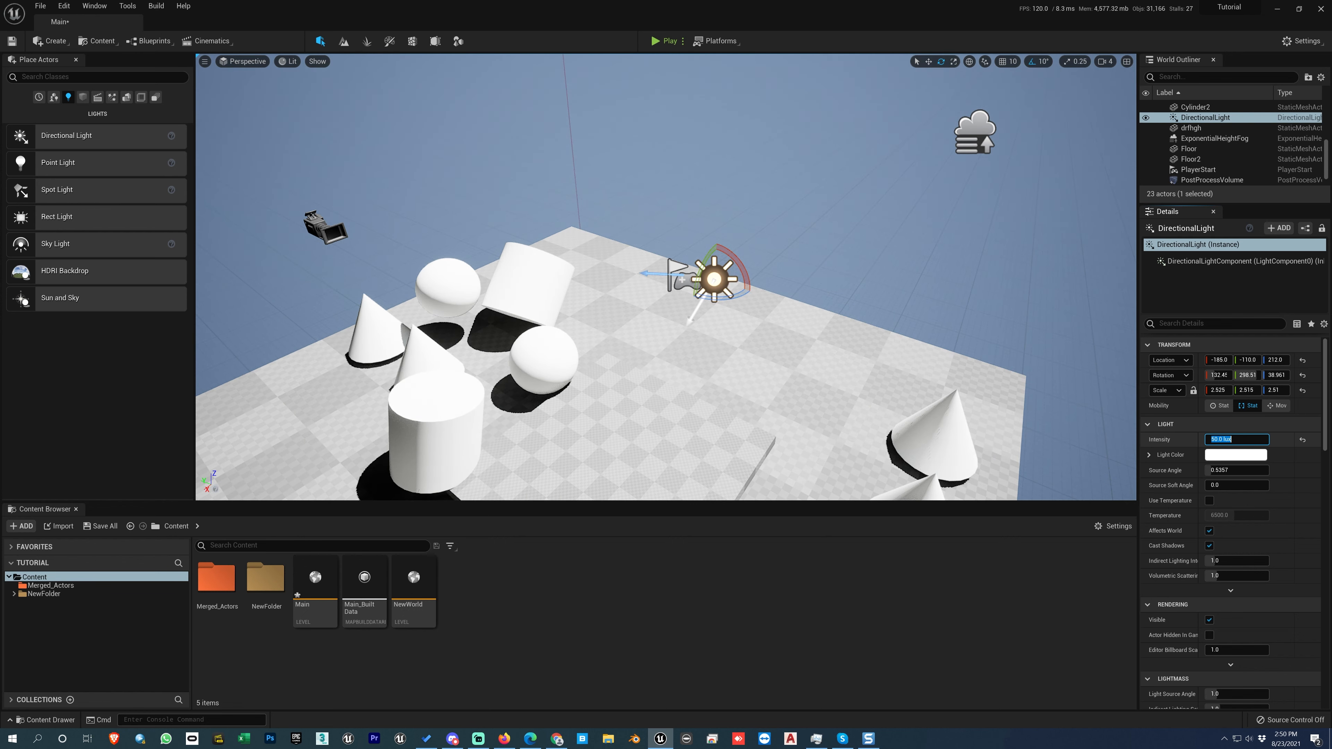
Try DirectionalLight intensities of 0, 1, 3, 3.2 and 5 lux.
{"action": "type", "text": "0"}
{"action": "key", "text": "Return"}
{"action": "type", "text": "1"}
{"action": "key", "text": "Return"}
{"action": "type", "text": "3"}
{"action": "key", "text": "Return"}
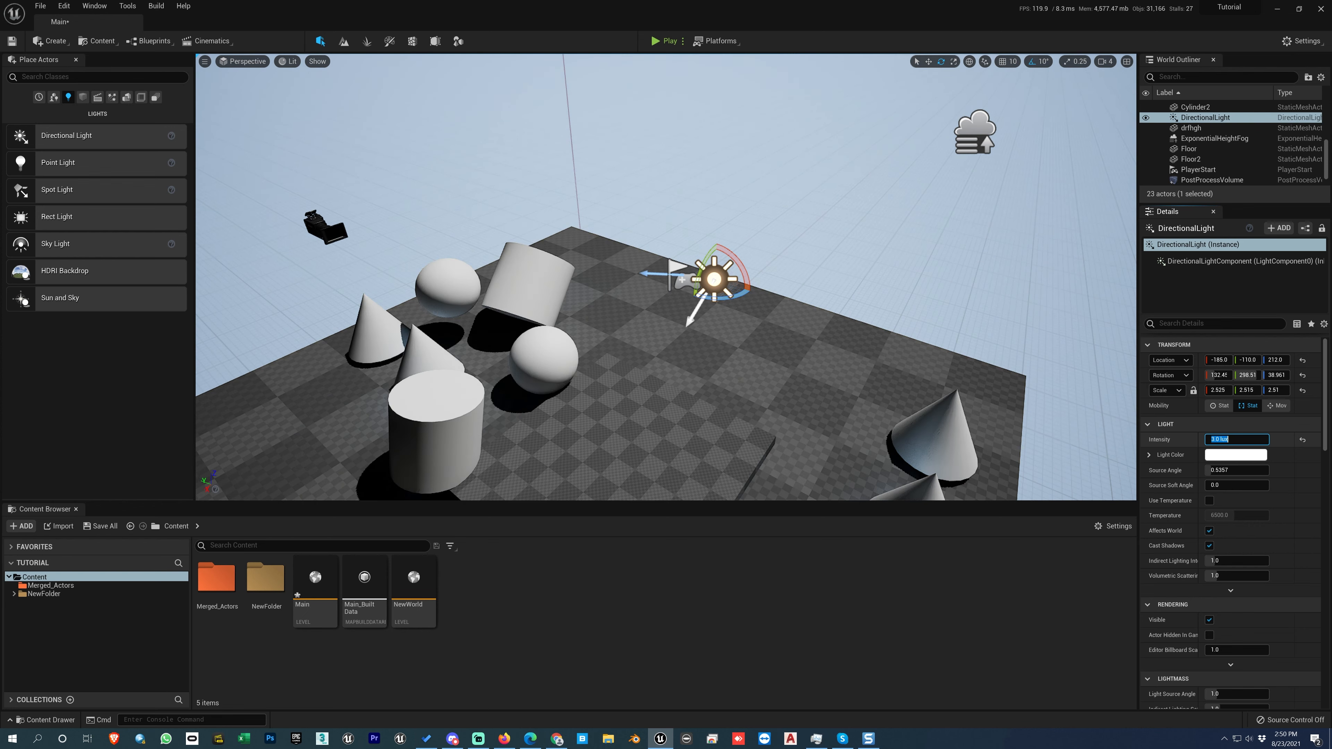
{"action": "type", "text": "3.2"}
{"action": "key", "text": "Return"}
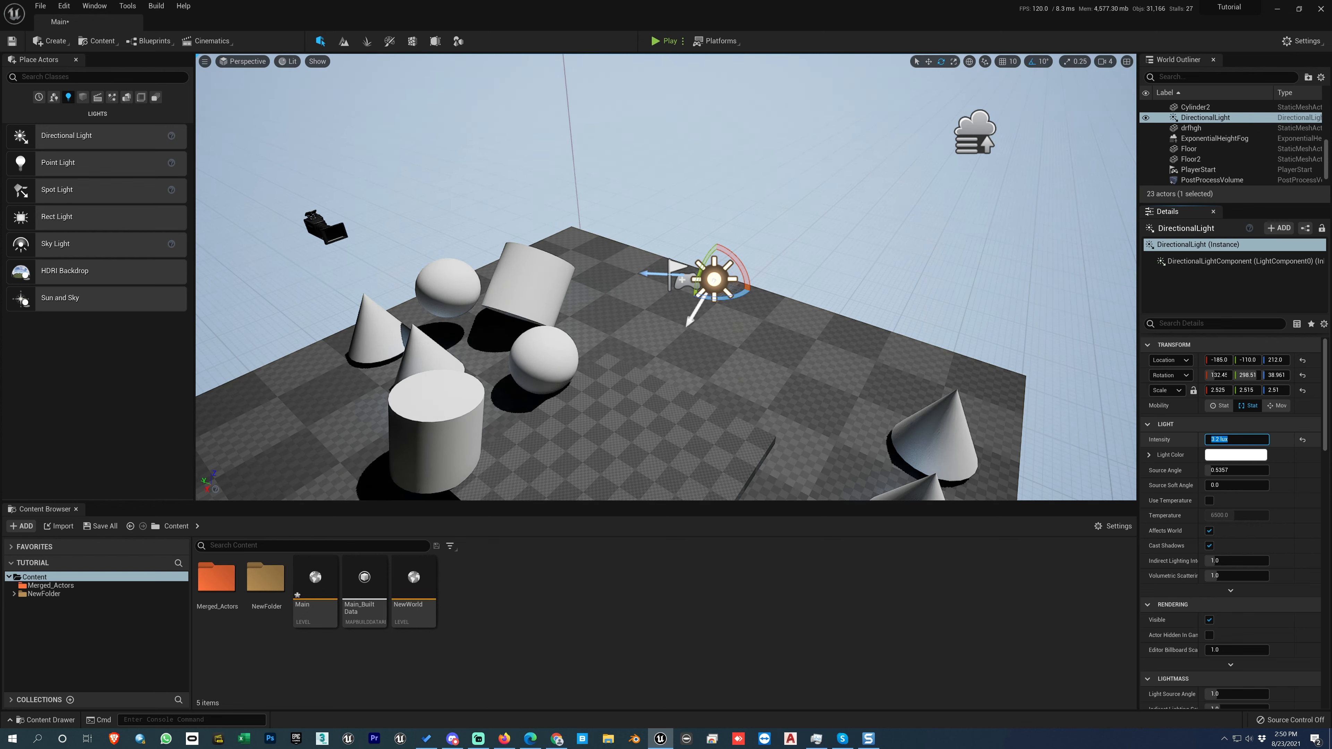
{"action": "type", "text": "5"}
{"action": "key", "text": "Return"}
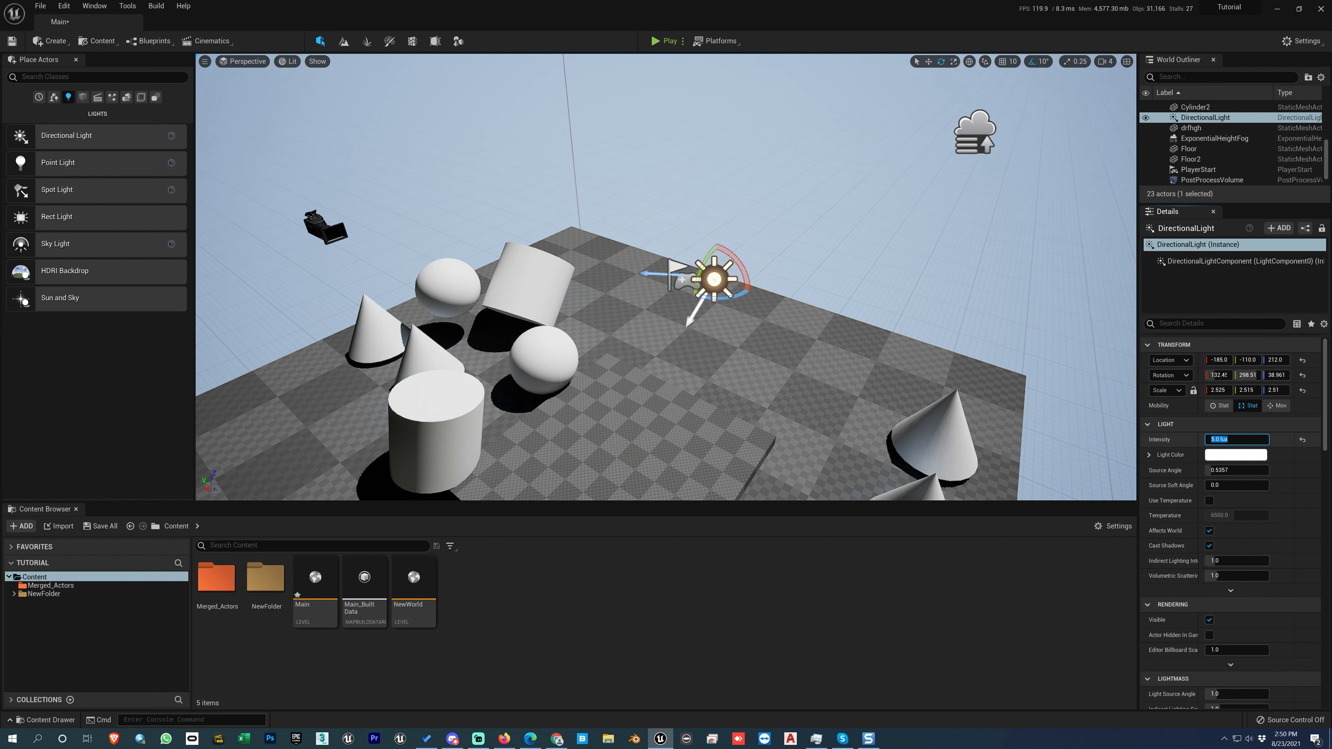
Try a DirectionalLight intensity of about 25 lux, and set the intensity to 20 lux.
{"action": "left_click", "coordinate": [1260, 427]}
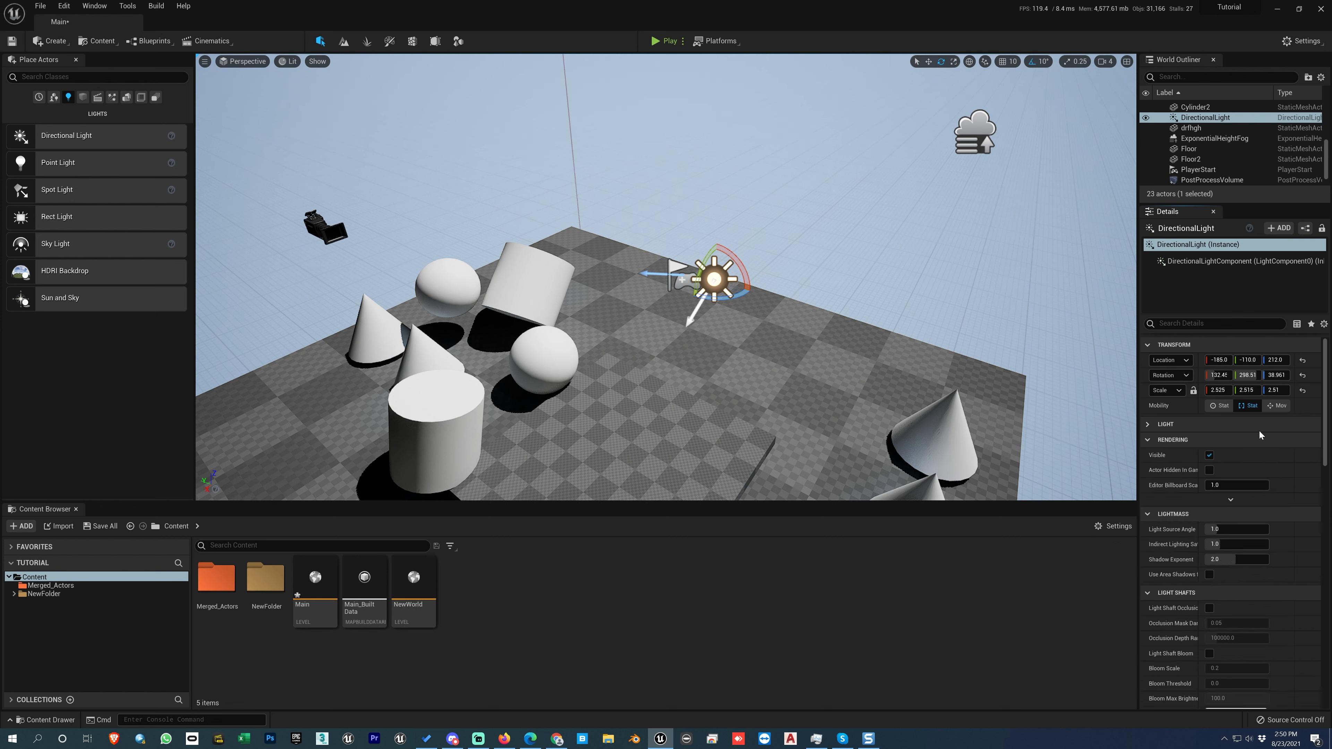
{"action": "left_click", "coordinate": [1257, 429]}
{"action": "mouse_move", "coordinate": [1223, 440]}
{"action": "left_mouse_down"}
{"action": "mouse_move", "coordinate": [1251, 440]}
{"action": "mouse_move", "coordinate": [1224, 440]}
{"action": "mouse_move", "coordinate": [1238, 440]}
{"action": "left_mouse_up"}
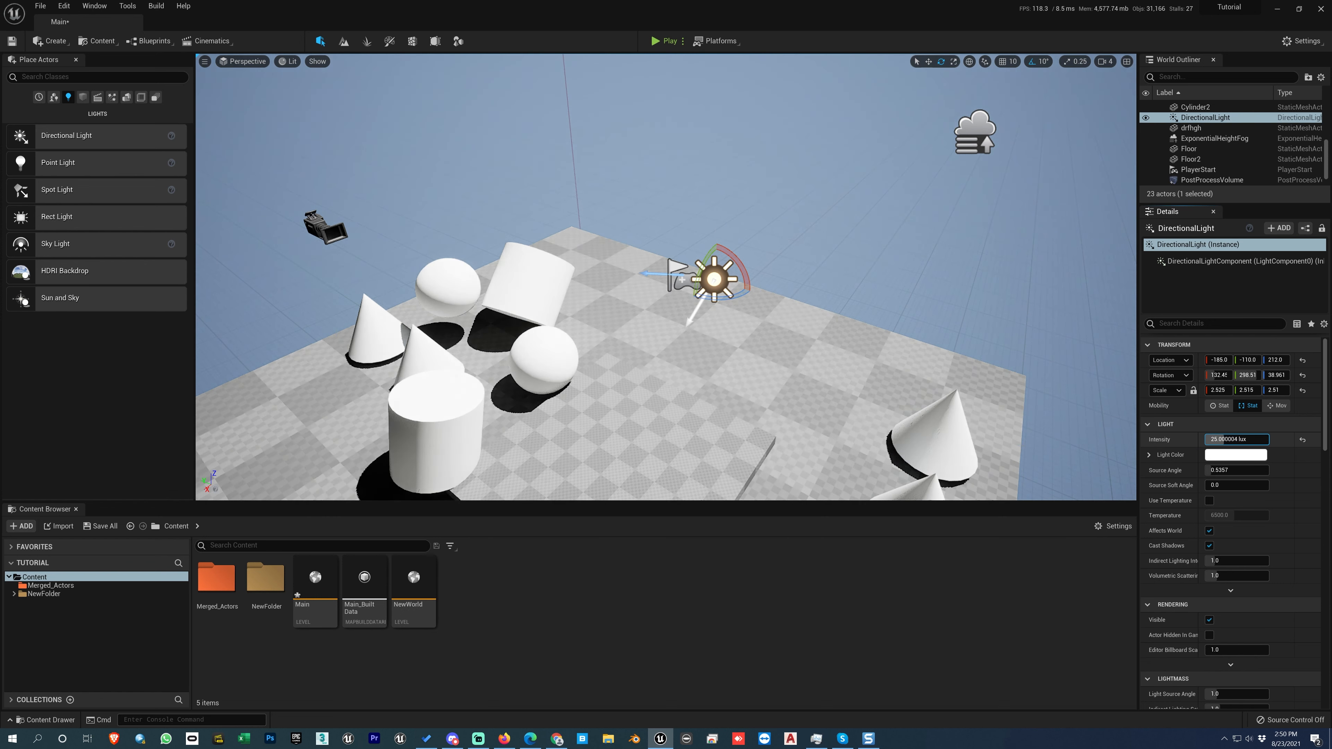
{"action": "left_click", "coordinate": [1232, 440]}
{"action": "type", "text": "20"}
{"action": "key", "text": "Return"}
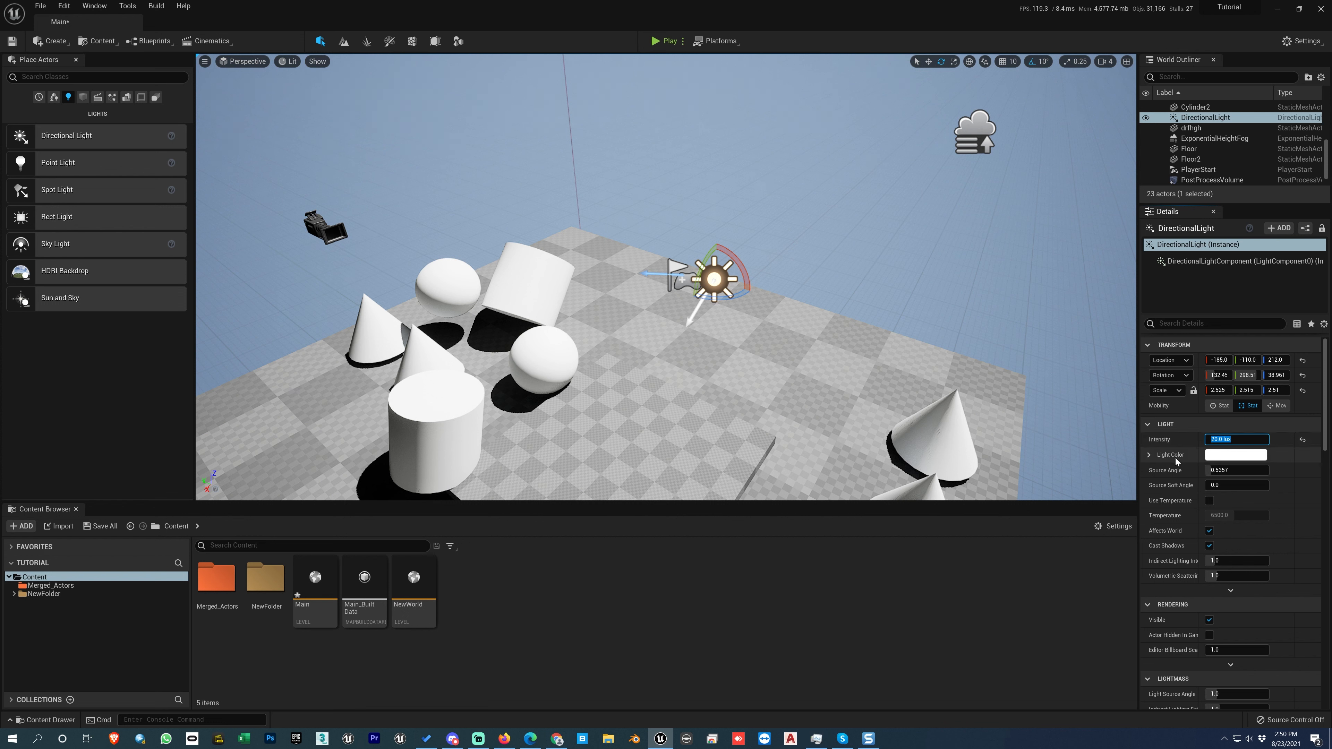
{"action": "left_click", "coordinate": [1293, 471]}
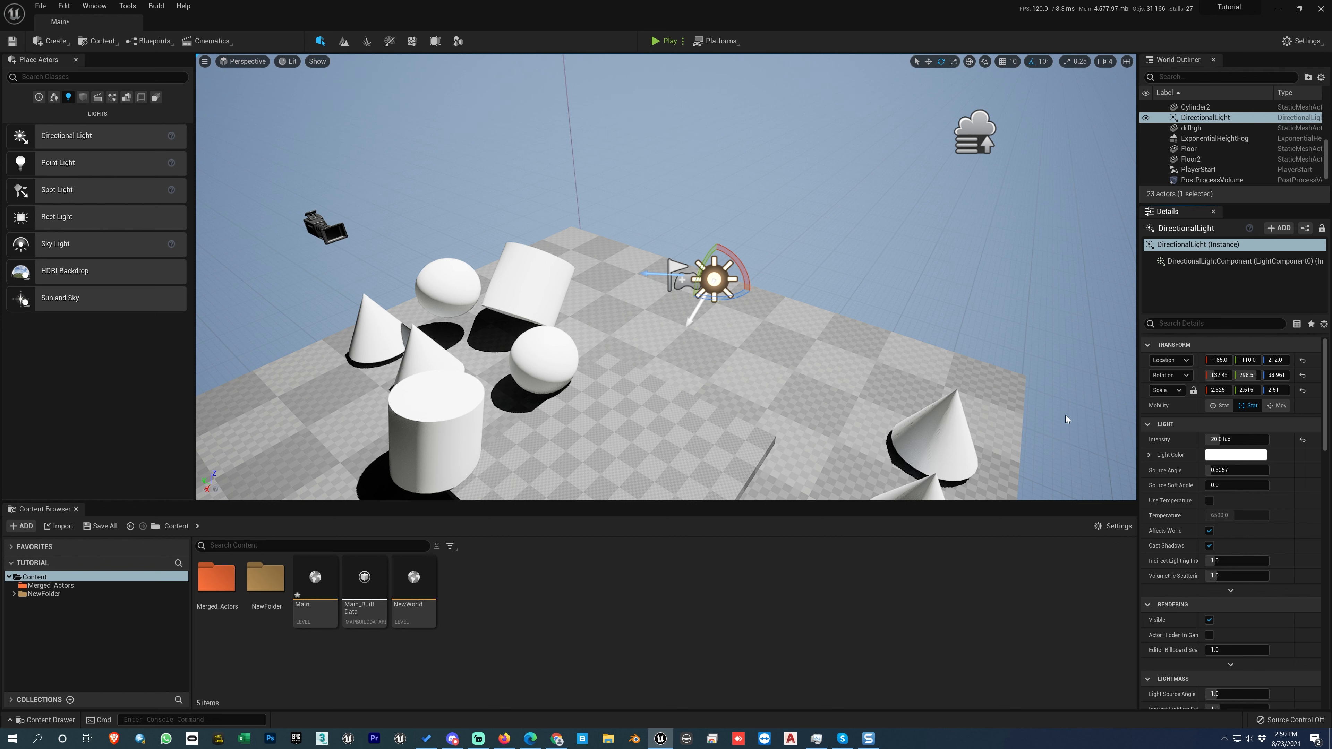
Tint the DirectionalLight's light color dusty pink, at about hue 344, saturation 0.41 and value 0.77.
{"action": "left_click", "coordinate": [1224, 454]}
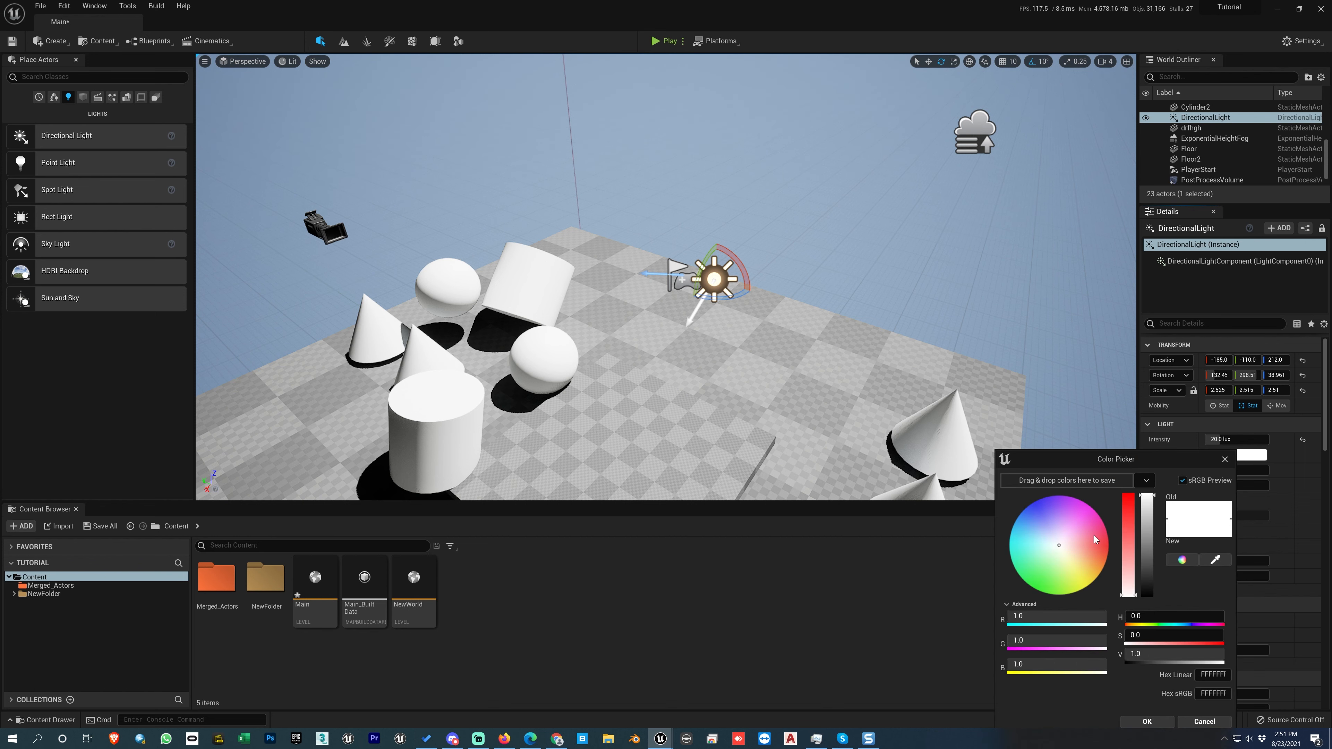
{"action": "left_click", "coordinate": [1095, 535]}
{"action": "left_click", "coordinate": [1129, 508]}
{"action": "left_click", "coordinate": [1146, 517]}
{"action": "left_click", "coordinate": [1127, 554]}
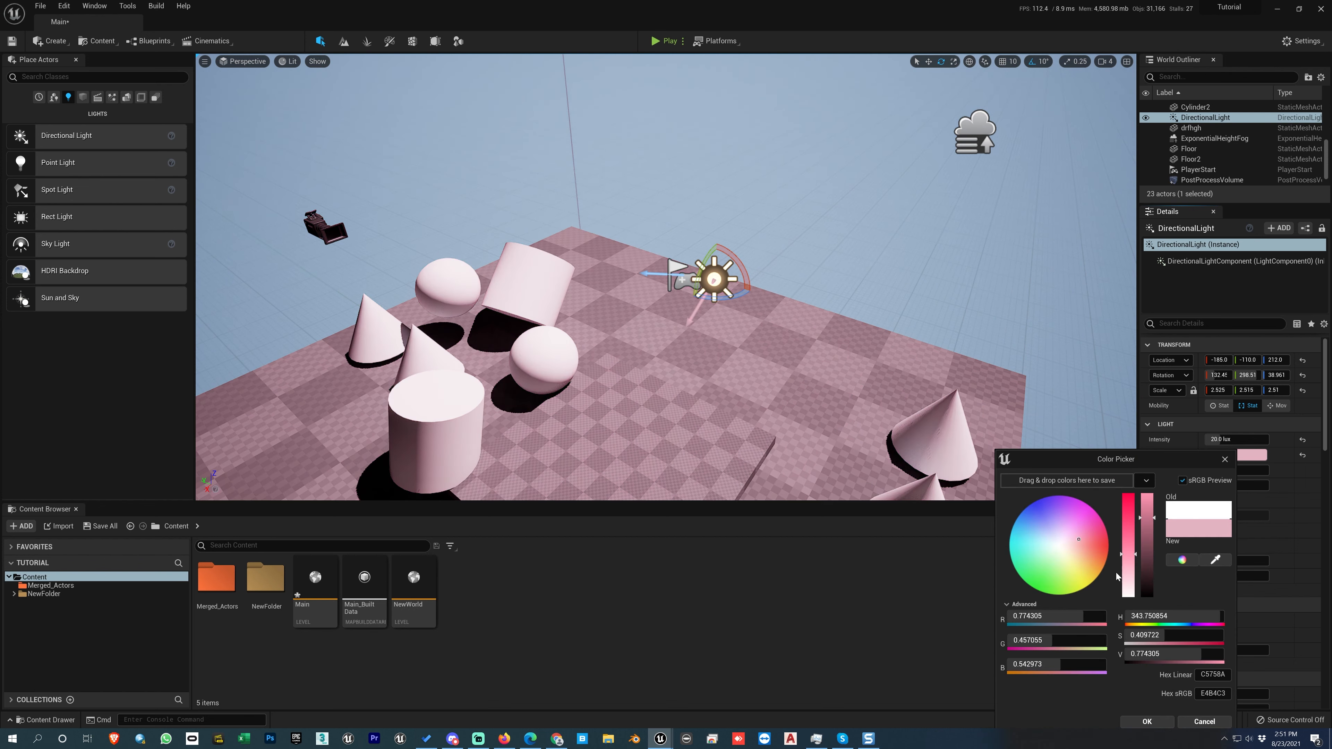
Change the light color to a pale cream yellow, at about hue 56, saturation 0.11 and value 0.88.
{"action": "mouse_move", "coordinate": [1085, 567]}
{"action": "left_mouse_down"}
{"action": "mouse_move", "coordinate": [1067, 548]}
{"action": "mouse_move", "coordinate": [1128, 586]}
{"action": "left_mouse_up"}
{"action": "left_click", "coordinate": [1130, 574]}
{"action": "left_click", "coordinate": [1071, 561]}
{"action": "left_click", "coordinate": [1148, 507]}
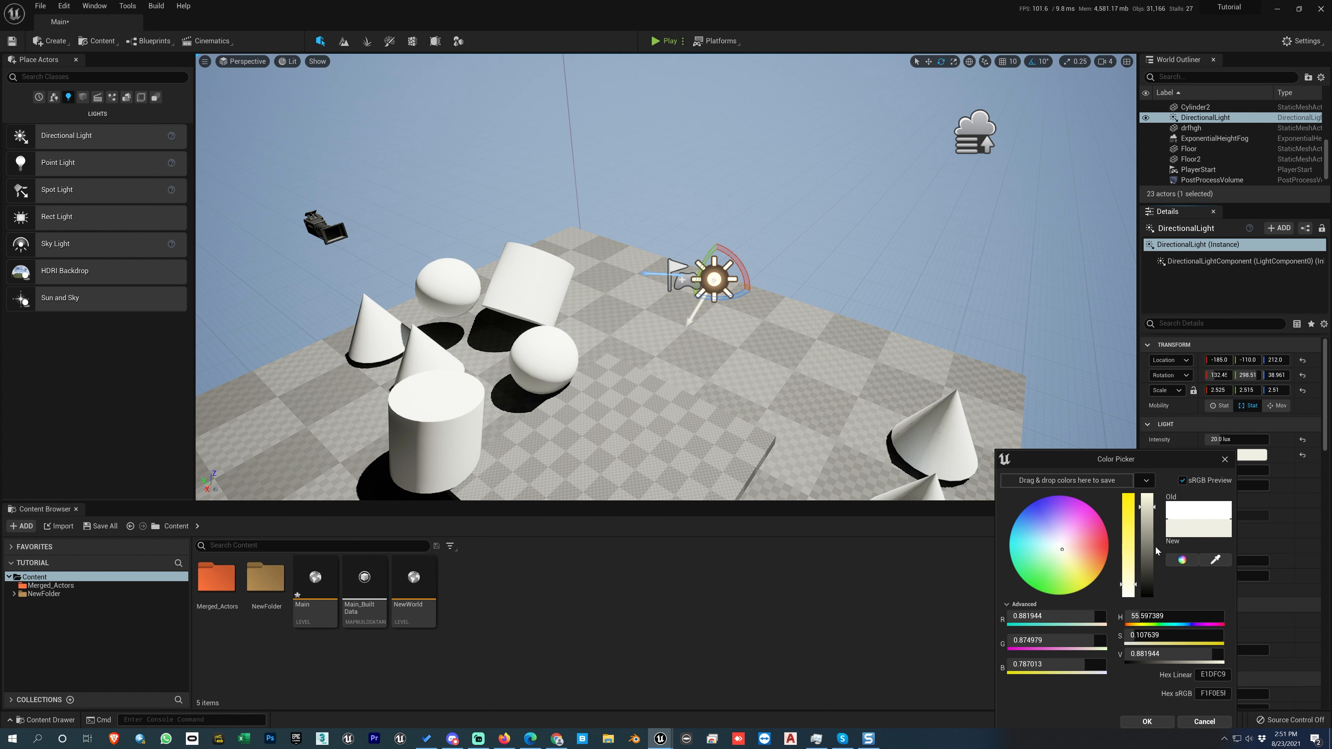
Sample a light color from the screen with the color picker's eyedropper.
{"action": "left_click", "coordinate": [1213, 560]}
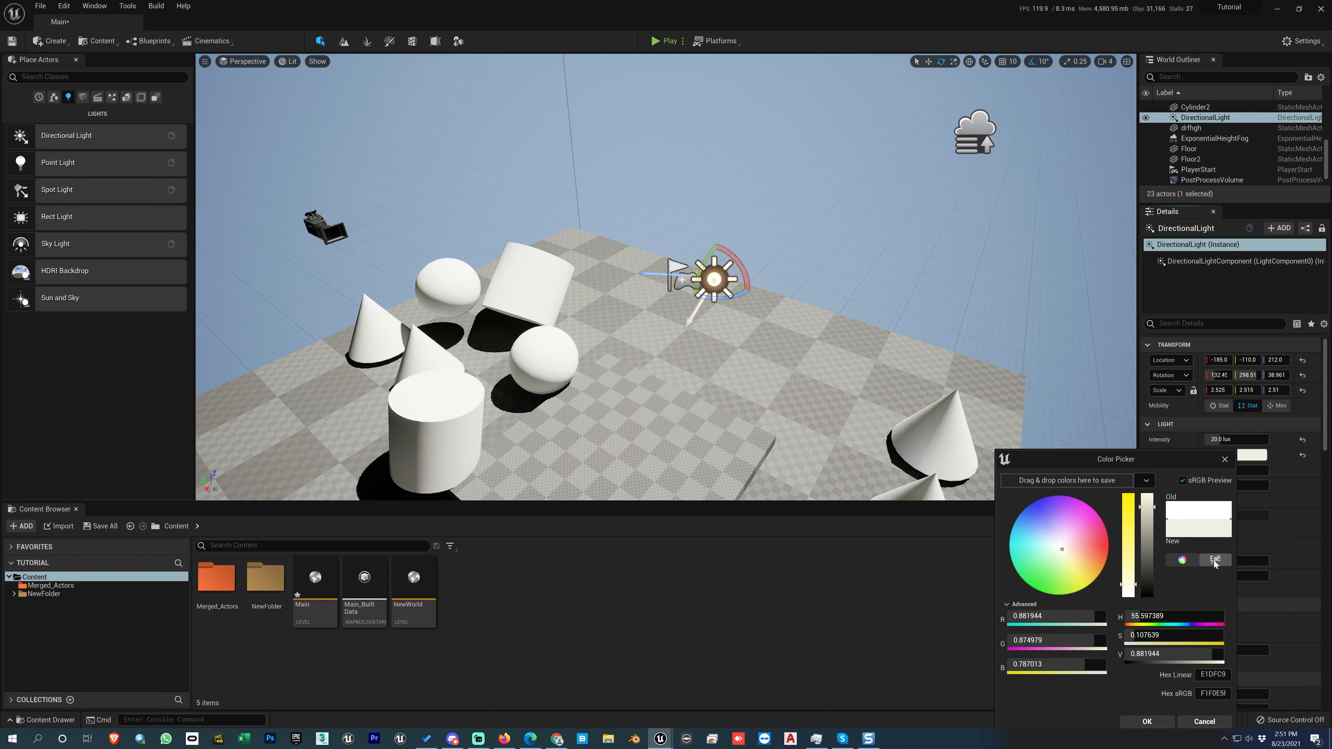